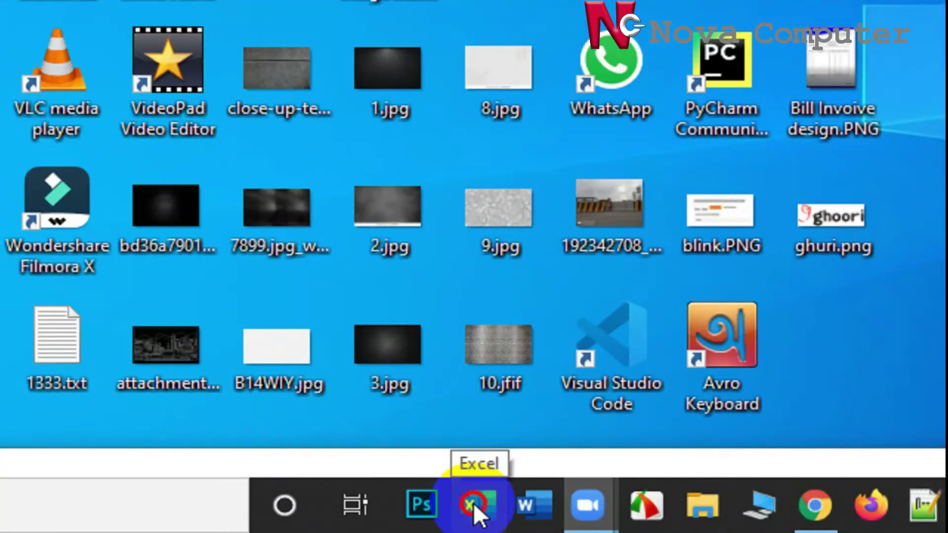
- Launch Excel from the Windows taskbar icon
{"action": "left_click", "coordinate": [402, 523]}
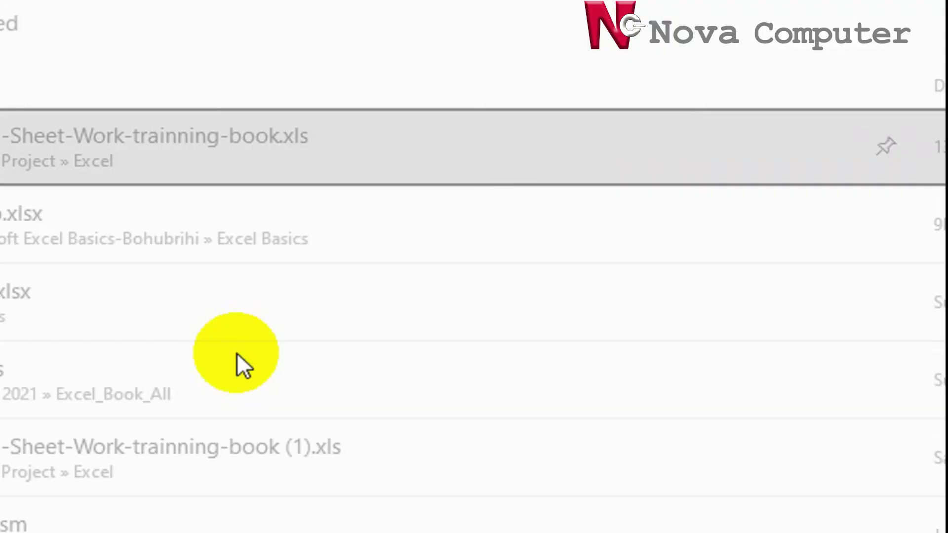
- Open the training workbook from Excel's Recent list
{"action": "left_click", "coordinate": [236, 353]}
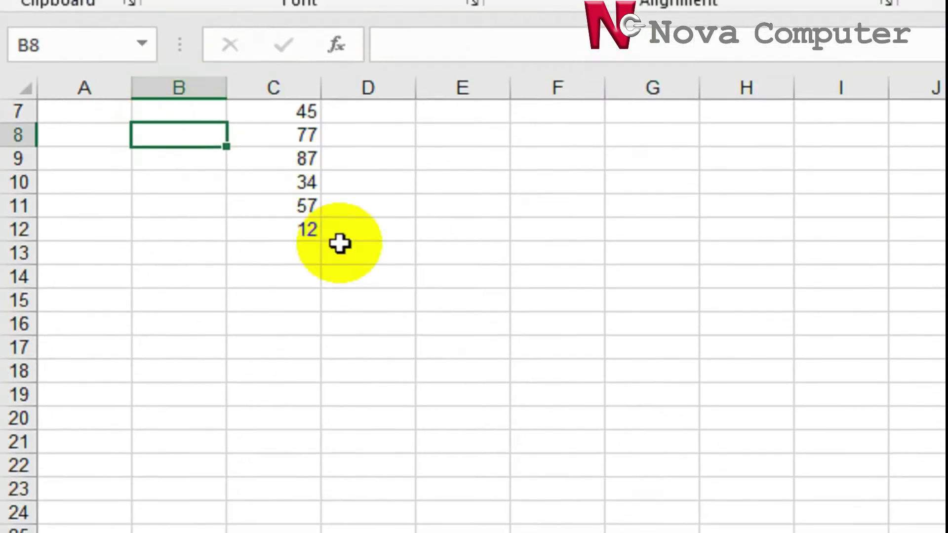
- Review the 500 in A5 and the values in B1, B2 and B5, then select C13
{"action": "left_click", "coordinate": [360, 322]}
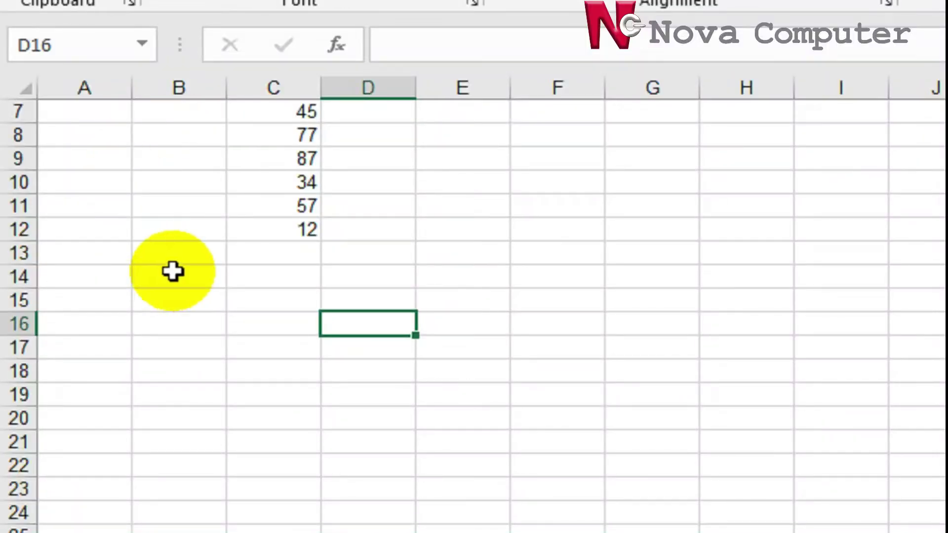
{"action": "scroll", "coordinate": [173, 271], "scroll_direction": "up", "scroll_amount": 2}
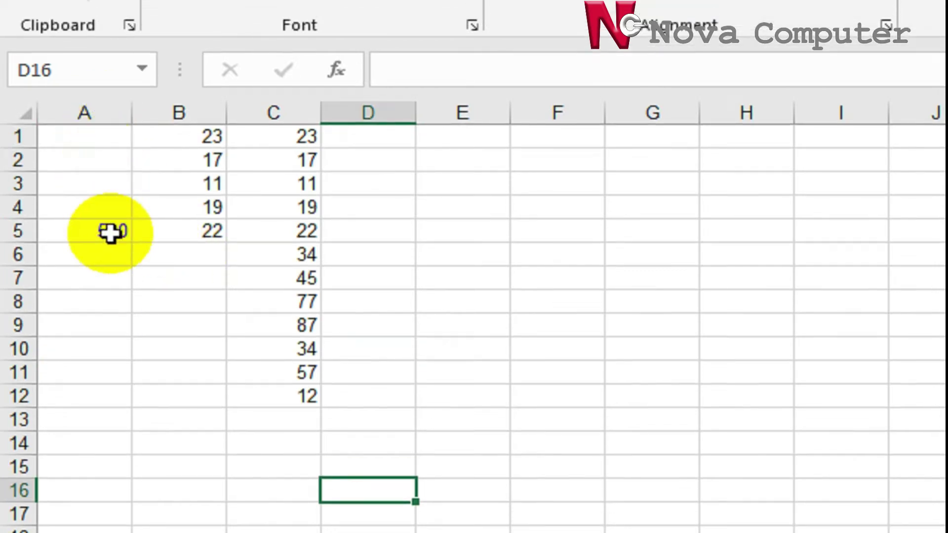
{"action": "left_click", "coordinate": [110, 232]}
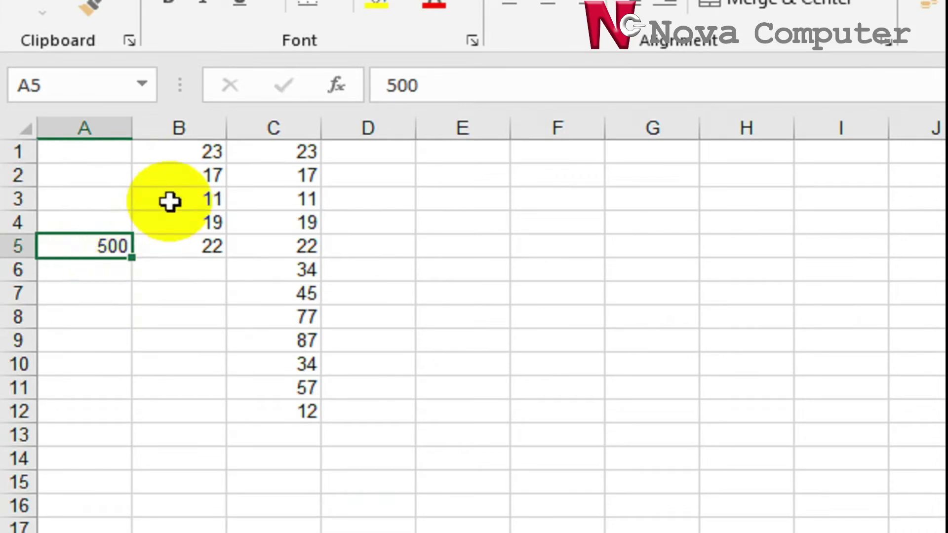
{"action": "left_click", "coordinate": [194, 150]}
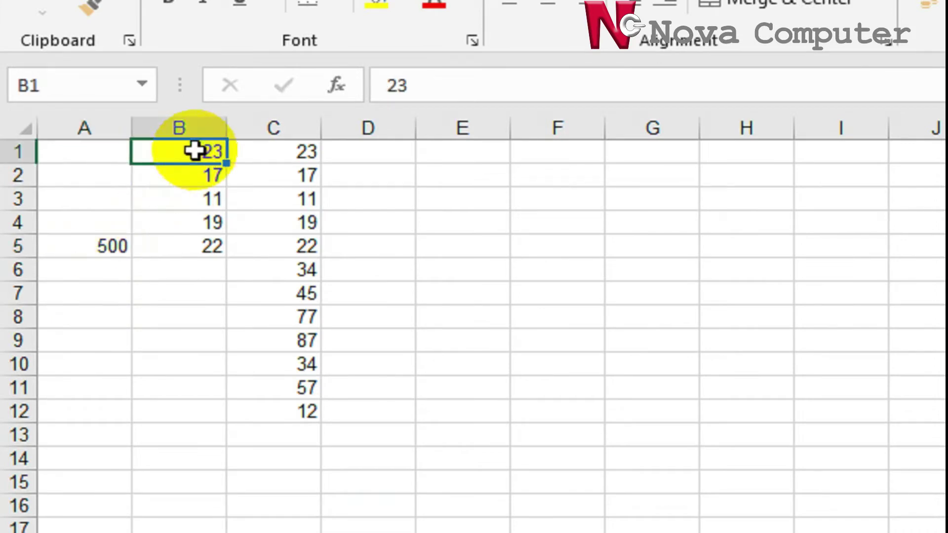
{"action": "left_click", "coordinate": [205, 177]}
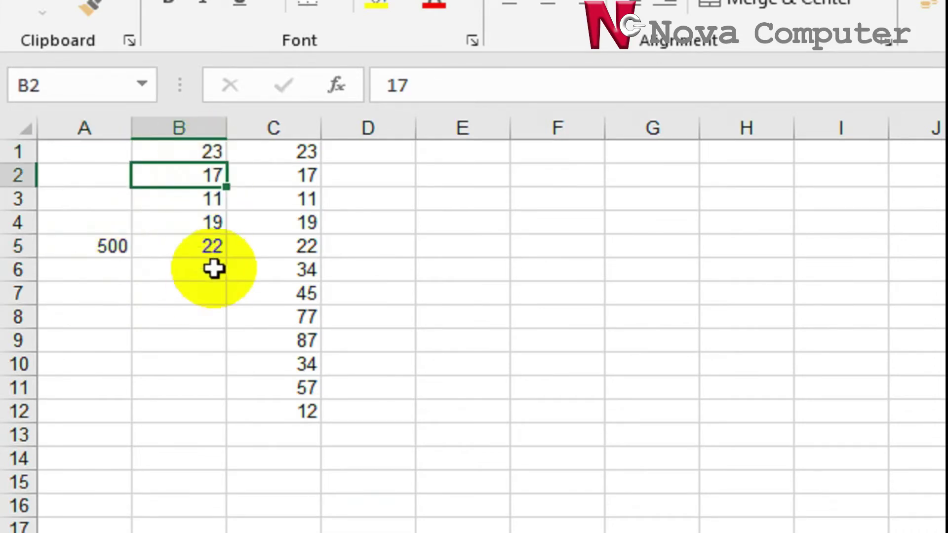
{"action": "left_click", "coordinate": [208, 247]}
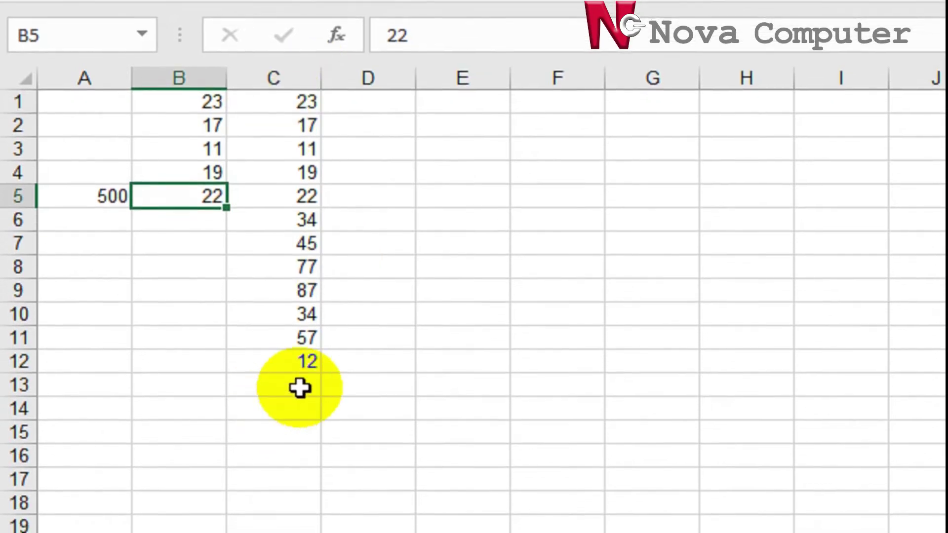
{"action": "left_click", "coordinate": [299, 388]}
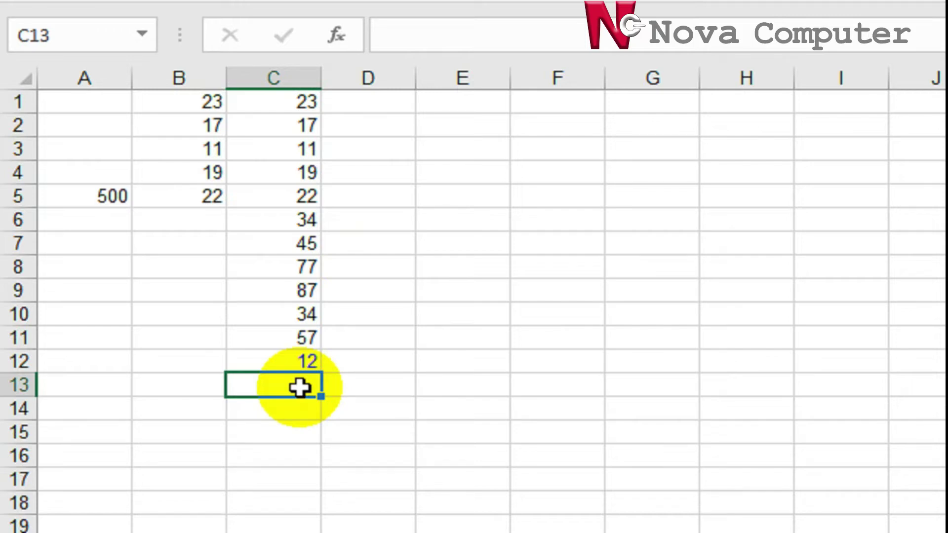
- Start C13's formula as =C1+C2+C3, correcting a mistaken B1 reference
{"action": "type", "text": "="}
{"action": "left_click", "coordinate": [429, 127]}
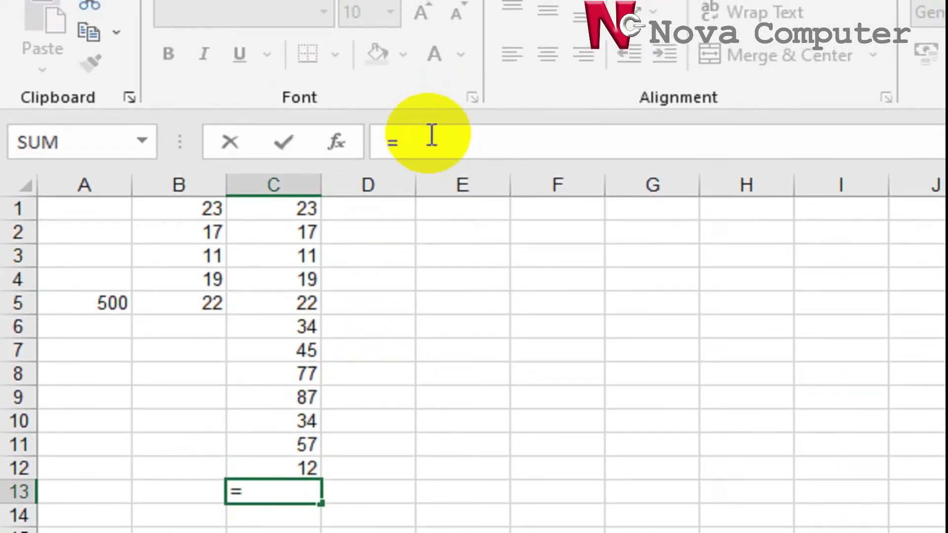
{"action": "type", "text": "b1"}
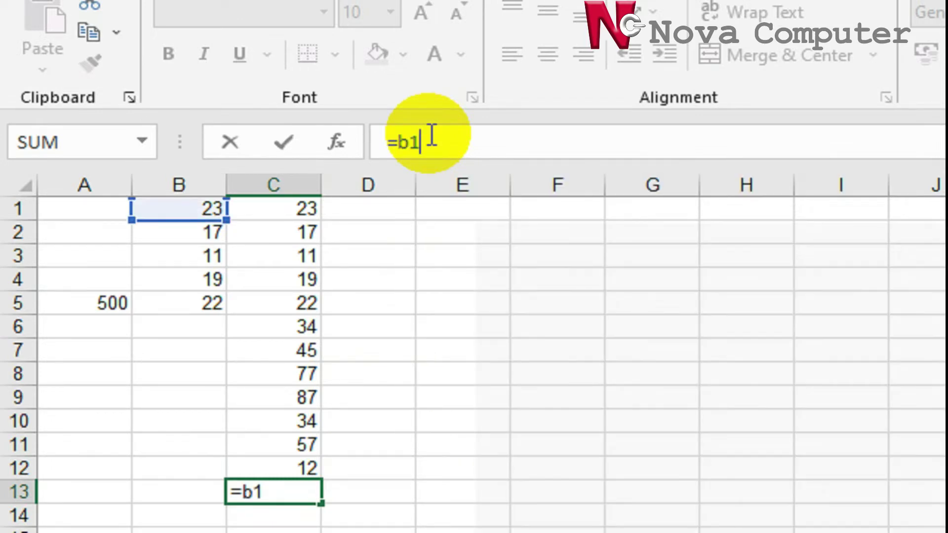
{"action": "key", "text": "BackSpace"}
{"action": "key", "text": "BackSpace"}
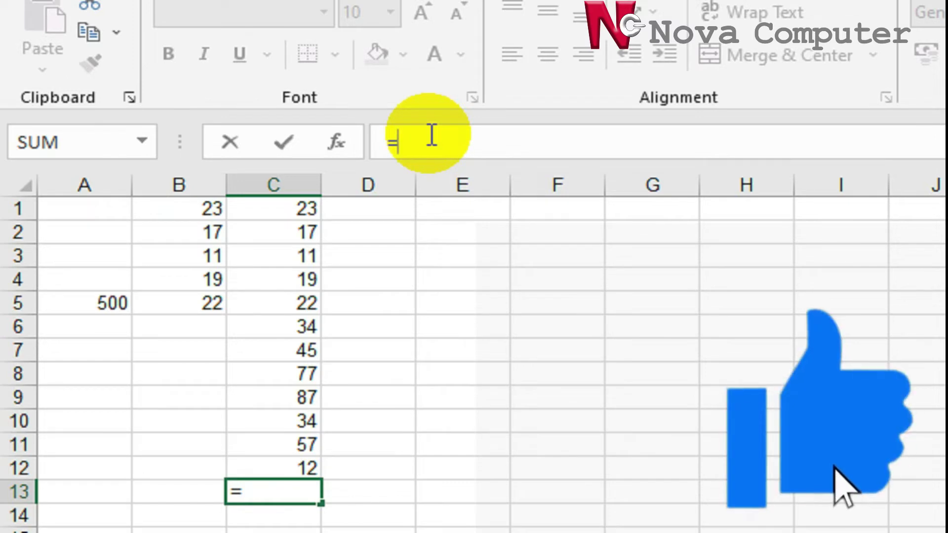
{"action": "type", "text": "c"}
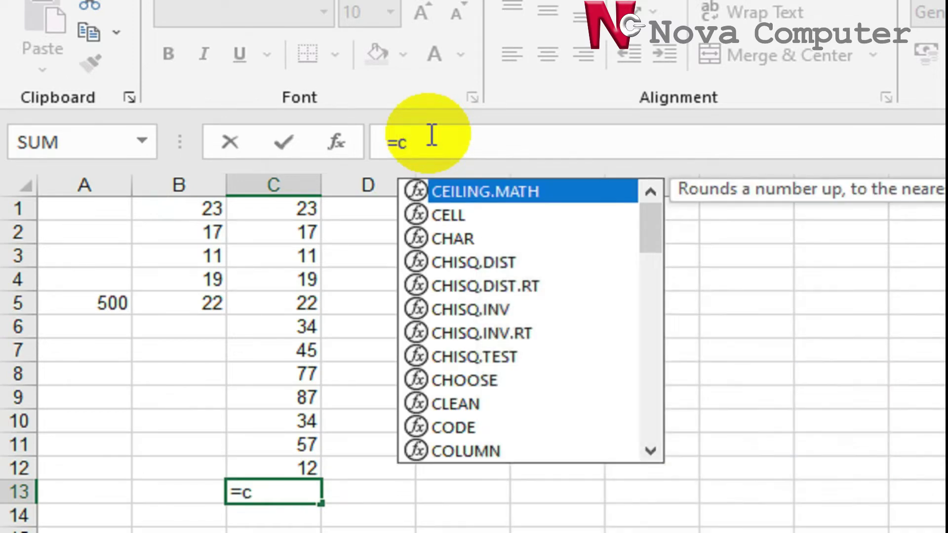
{"action": "type", "text": "1"}
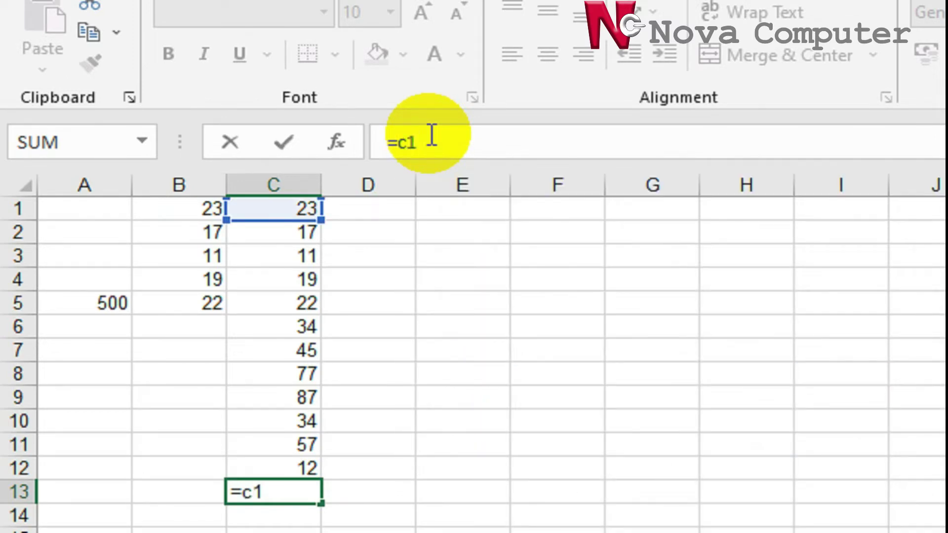
{"action": "type", "text": "+"}
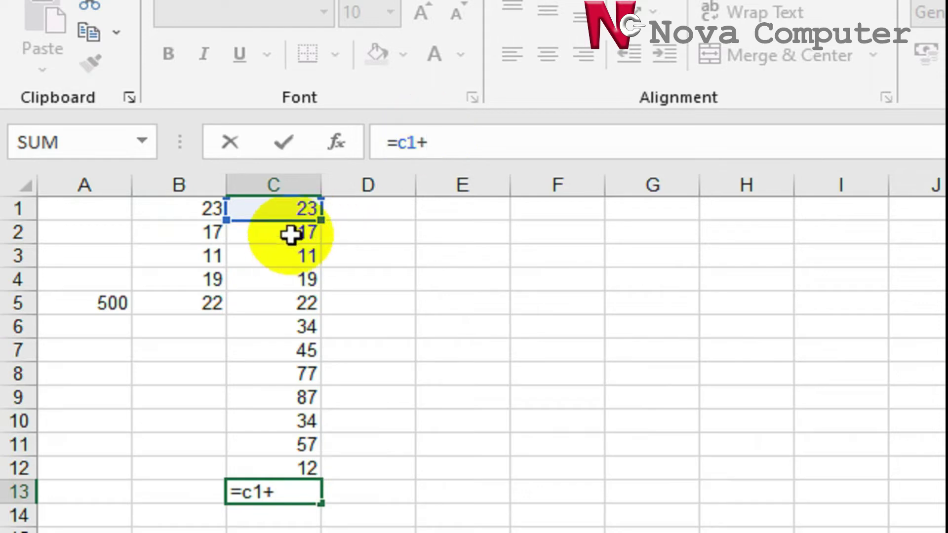
{"action": "left_click", "coordinate": [290, 235]}
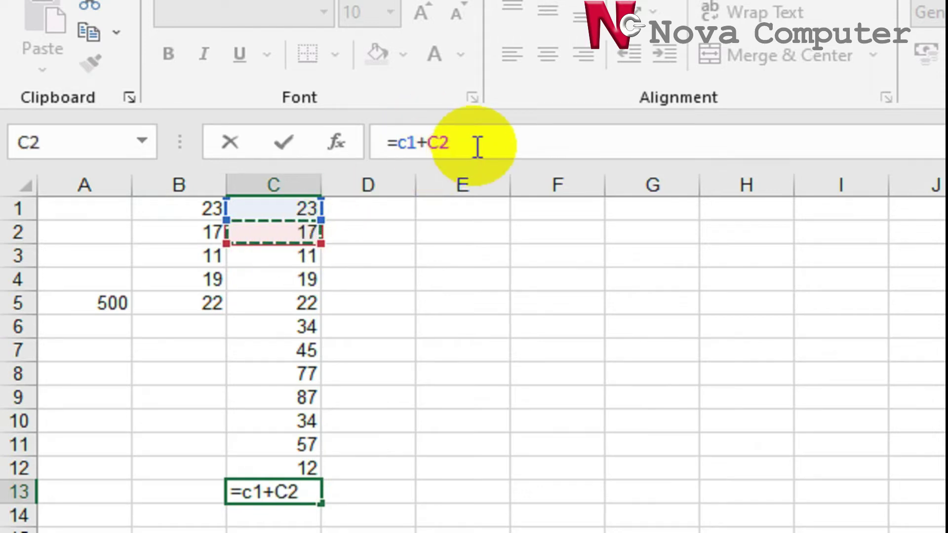
{"action": "type", "text": "+"}
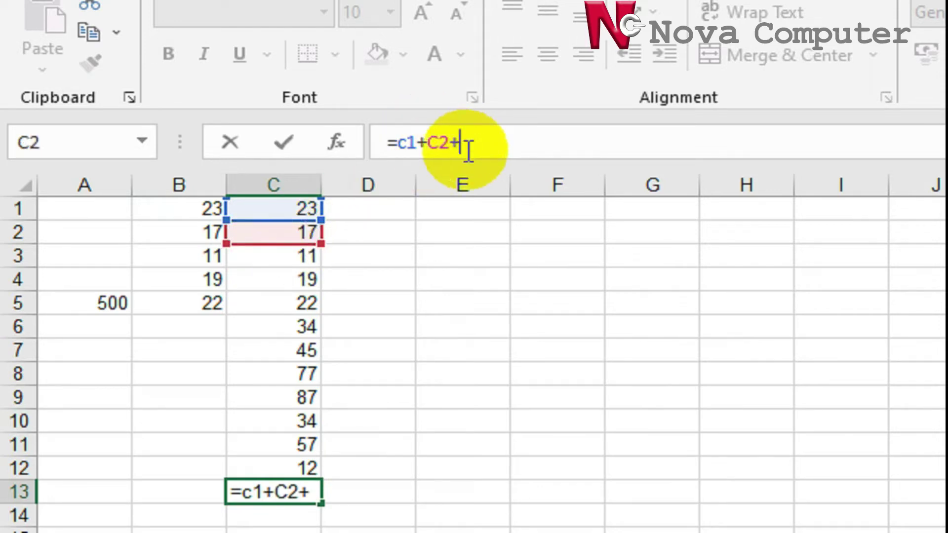
{"action": "left_click", "coordinate": [281, 259]}
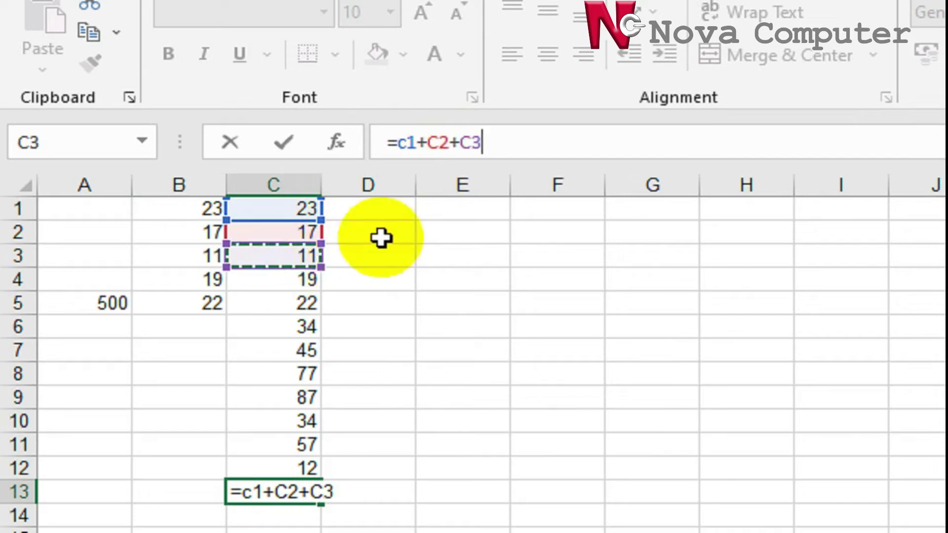
- Extend the formula with +C4+C5+C6+C7 by picking those cells
{"action": "left_click", "coordinate": [535, 147]}
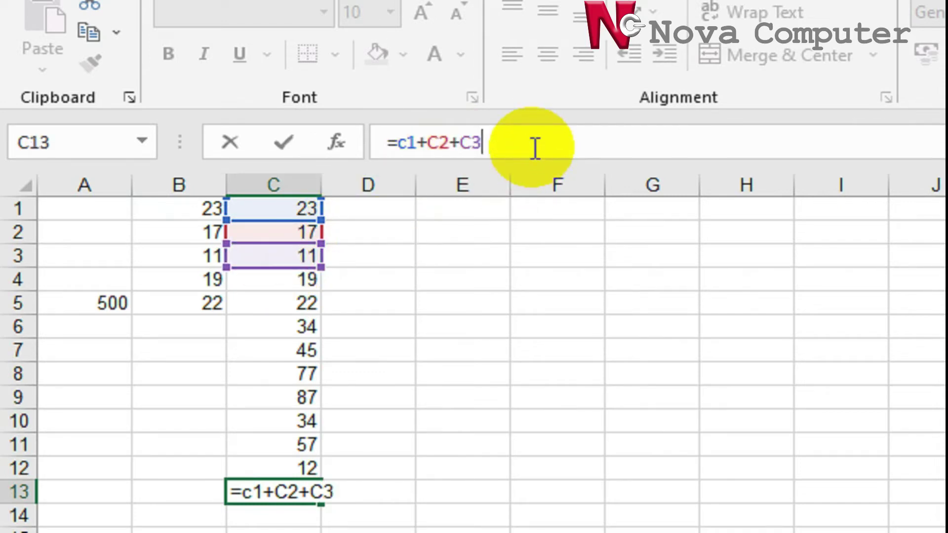
{"action": "type", "text": "+"}
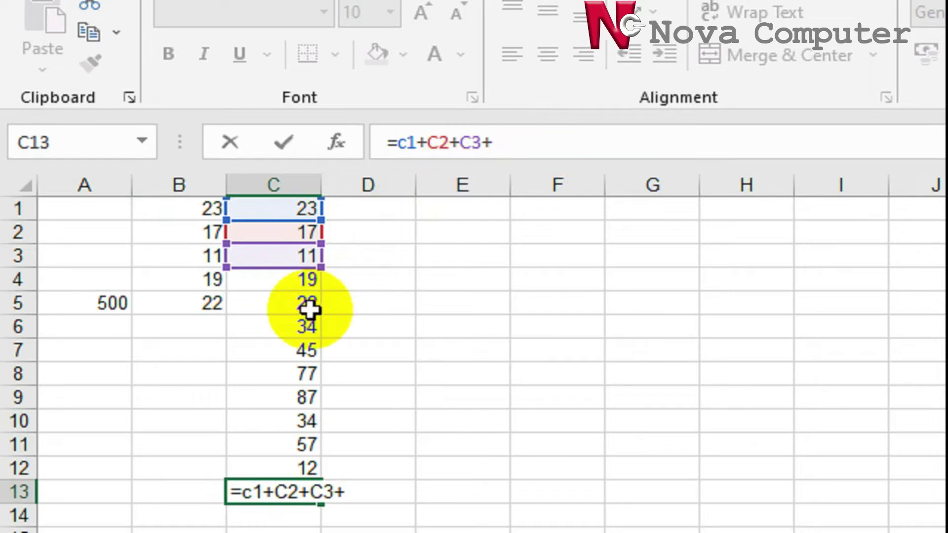
{"action": "left_click", "coordinate": [309, 277]}
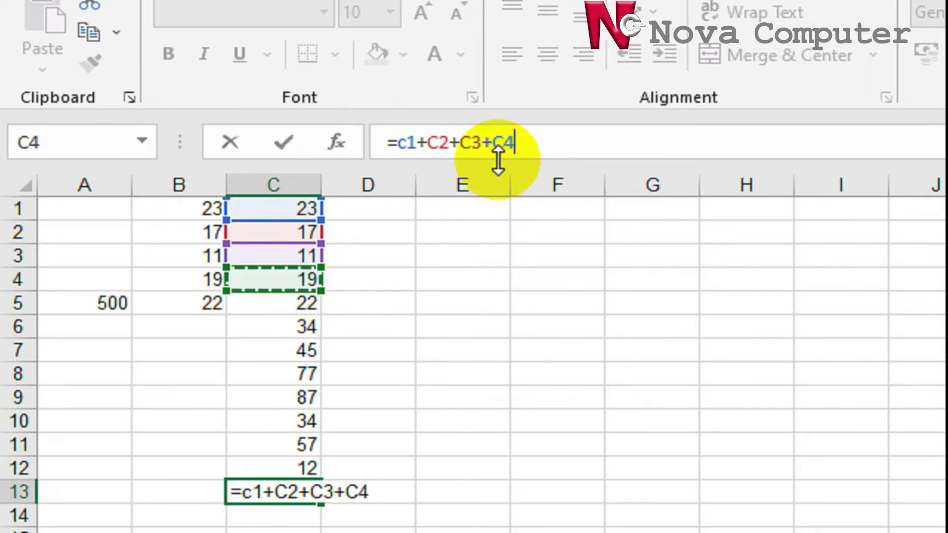
{"action": "type", "text": "+"}
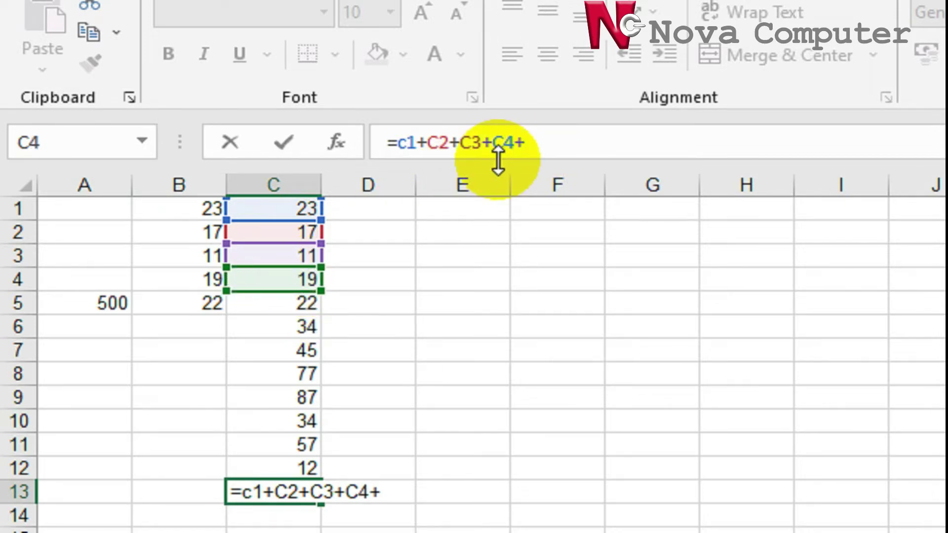
{"action": "left_click", "coordinate": [304, 302]}
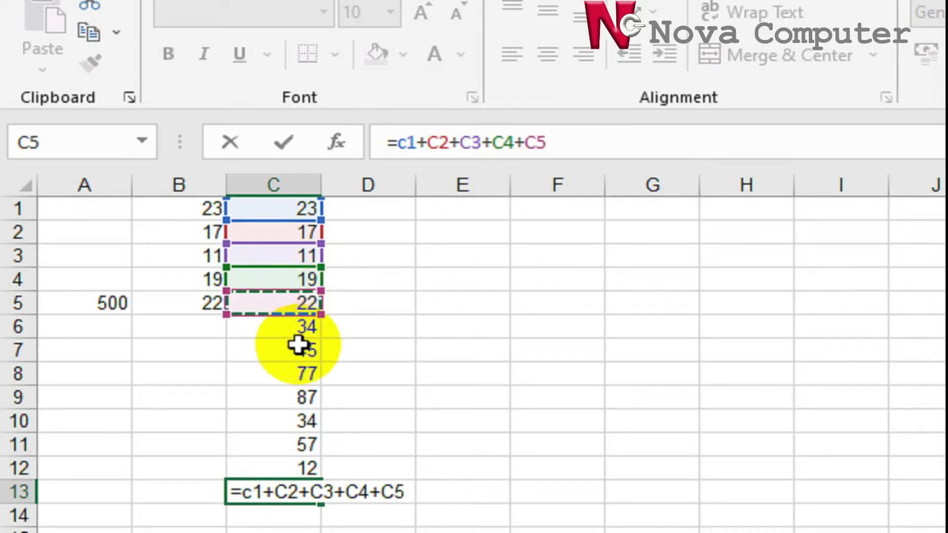
{"action": "type", "text": "+"}
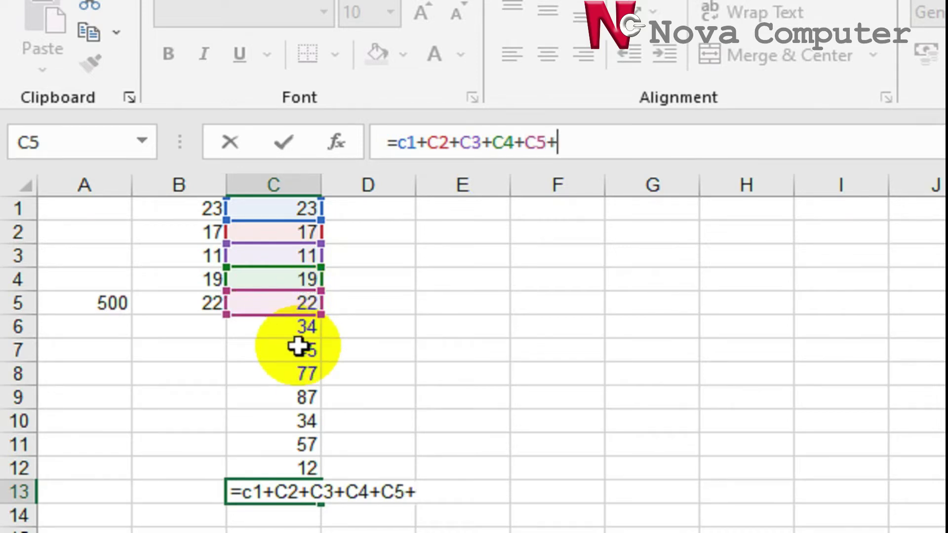
{"action": "left_click", "coordinate": [304, 327]}
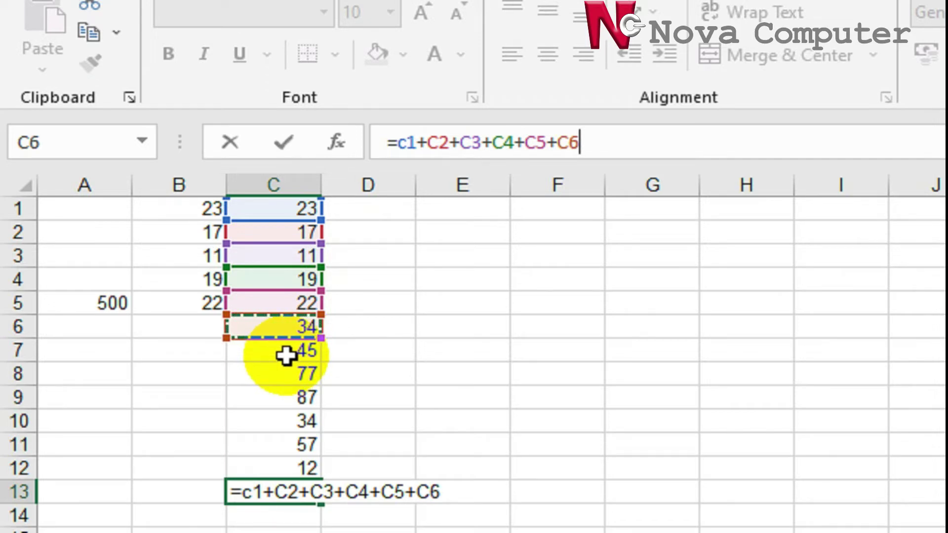
{"action": "type", "text": "+"}
{"action": "left_click", "coordinate": [286, 355]}
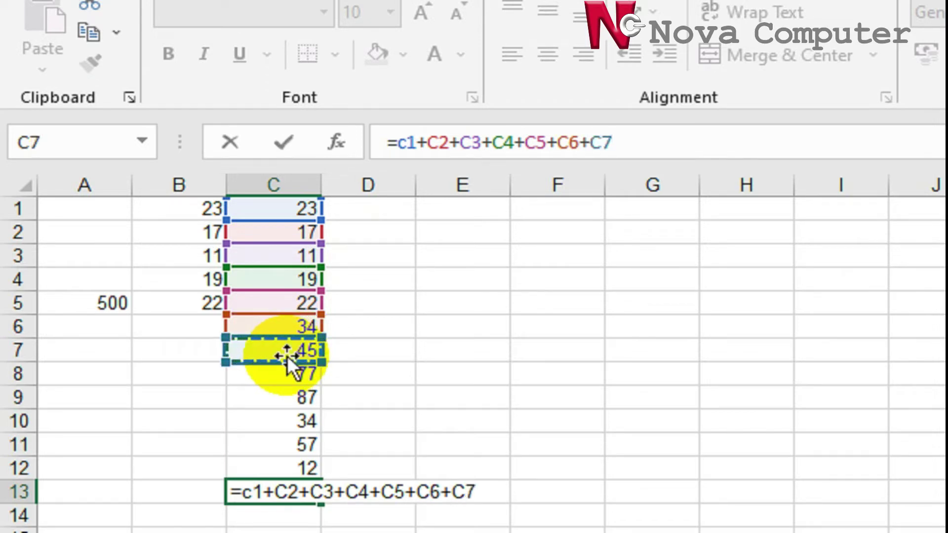
- Finish with +C8+C9+C10+C11+C12 and commit the formula, totalling 438
{"action": "type", "text": "+"}
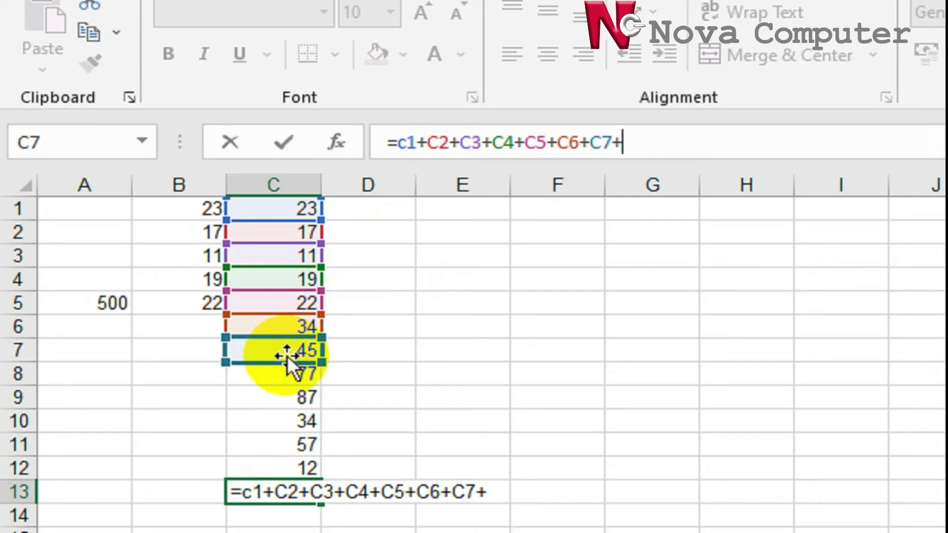
{"action": "type", "text": "c"}
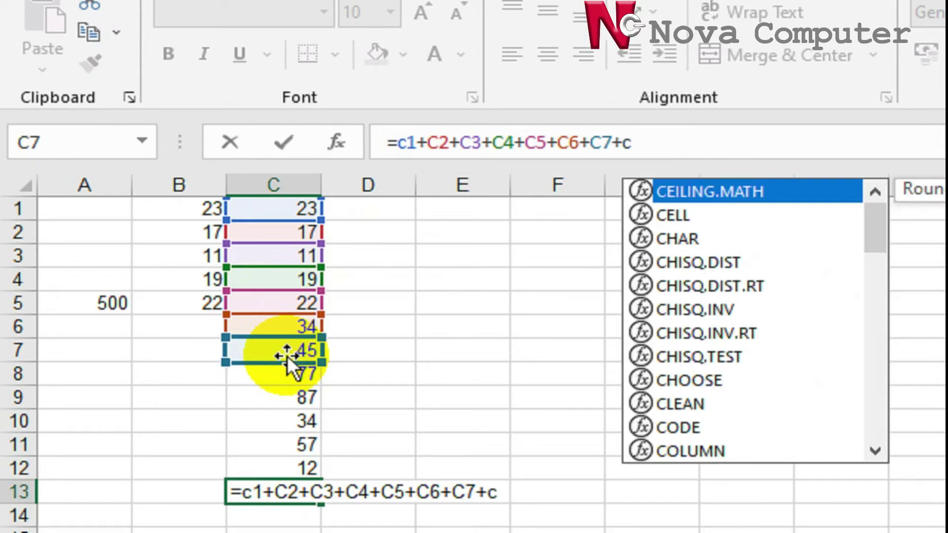
{"action": "type", "text": "8+"}
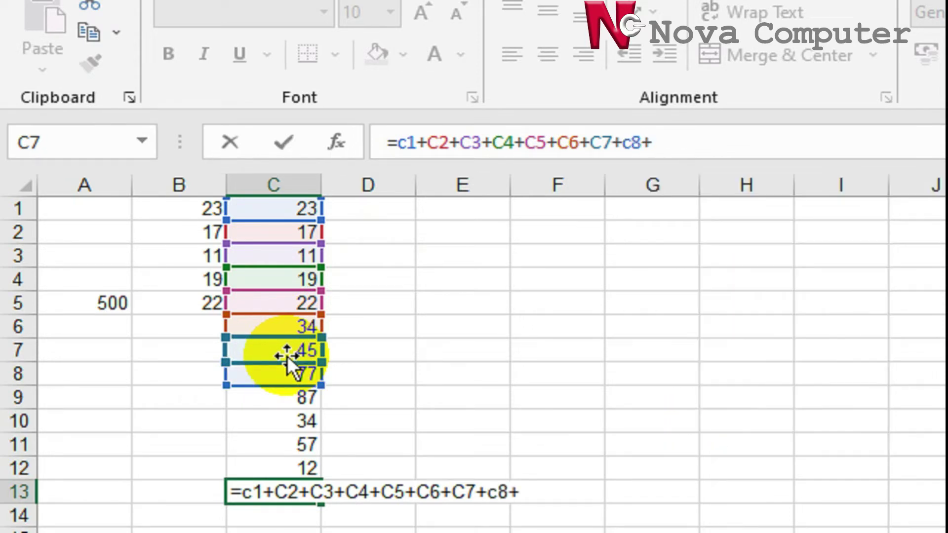
{"action": "type", "text": "c9+"}
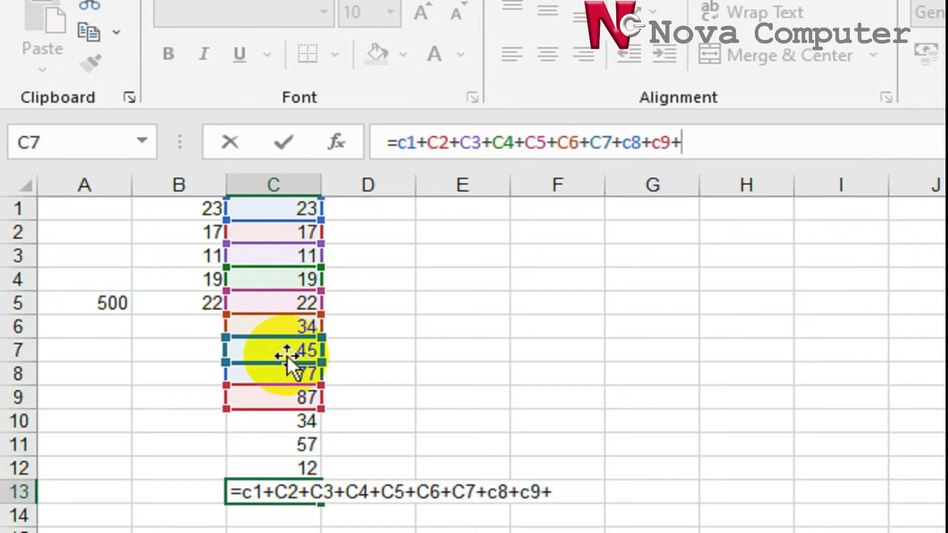
{"action": "type", "text": "c1"}
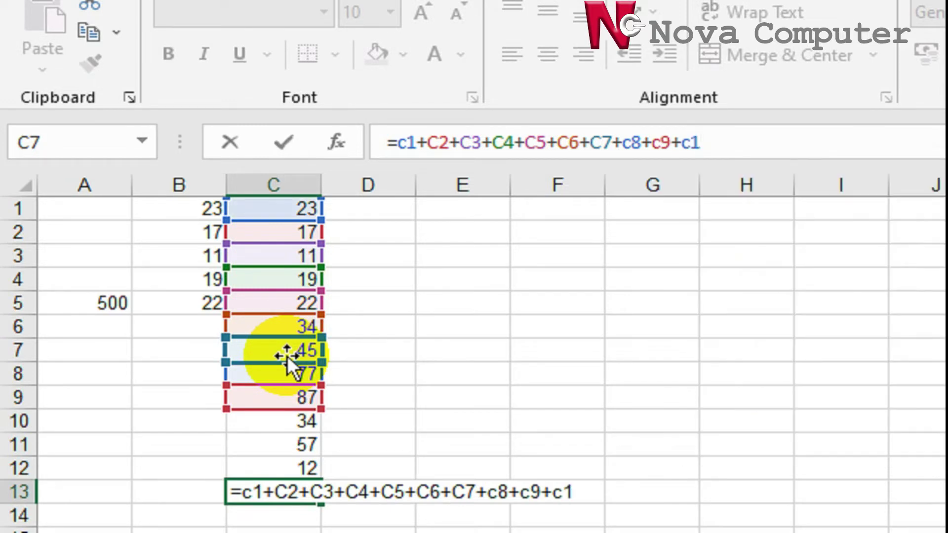
{"action": "type", "text": "0"}
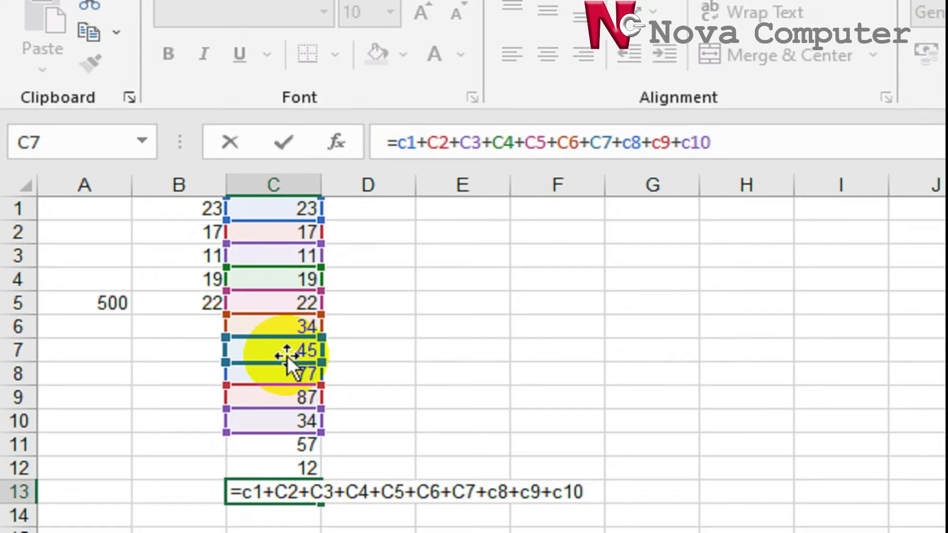
{"action": "type", "text": "+"}
{"action": "type", "text": "c11"}
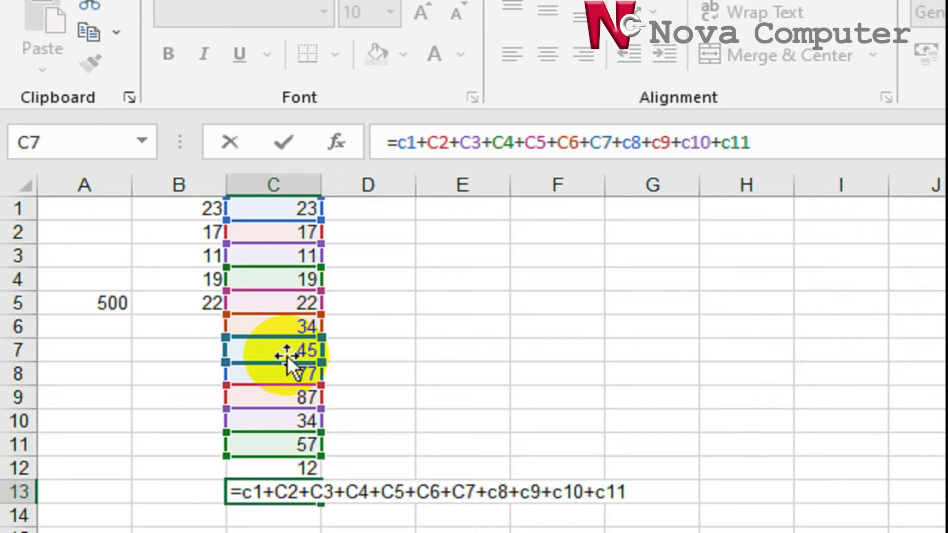
{"action": "type", "text": "+"}
{"action": "type", "text": "c!"}
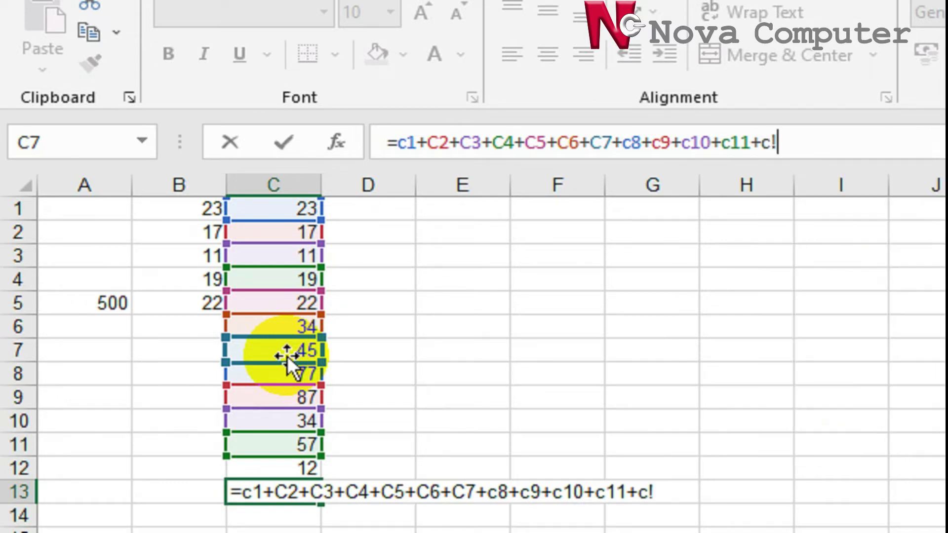
{"action": "type", "text": "@"}
{"action": "key", "text": "BackSpace"}
{"action": "key", "text": "BackSpace"}
{"action": "type", "text": "12"}
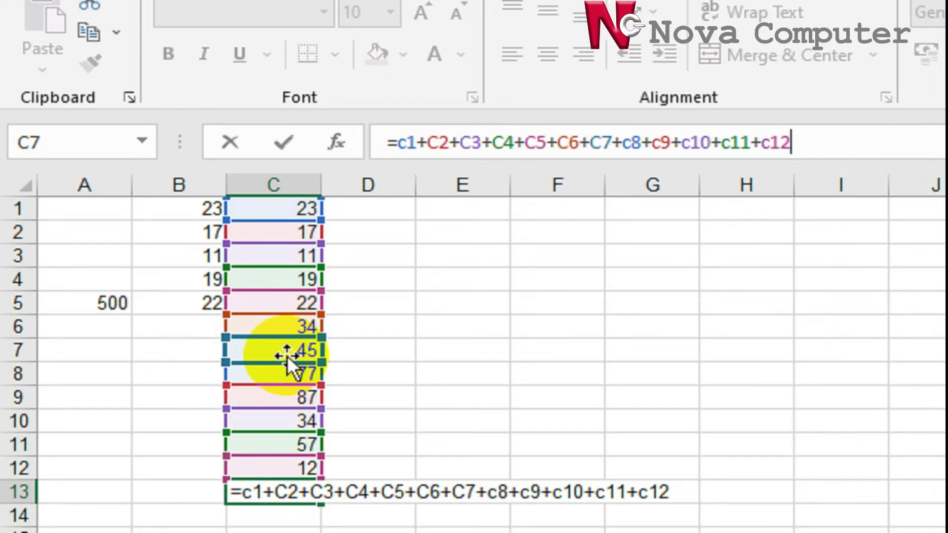
{"action": "key", "text": "Return"}
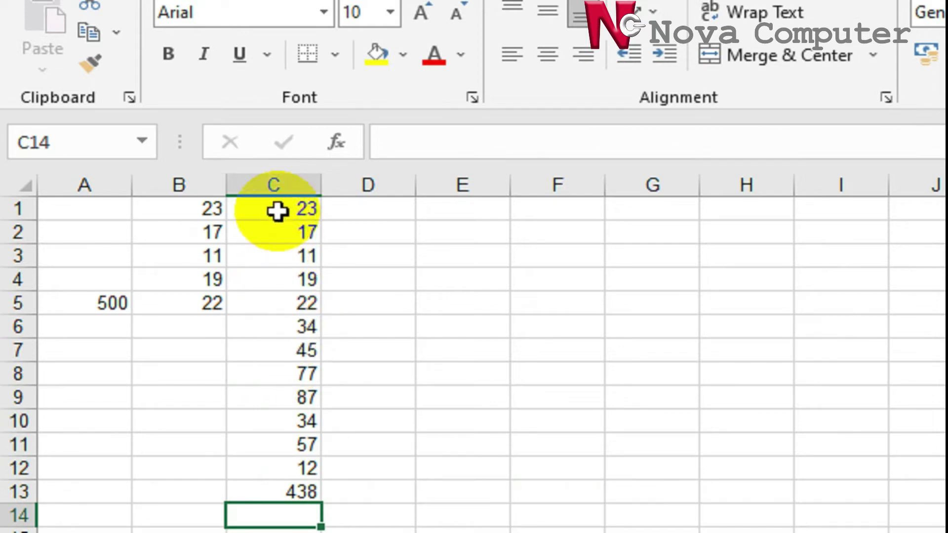
- Reselect C13 and put its addition formula into edit mode in the formula bar
{"action": "left_click_drag", "start_coordinate": [277, 209], "coordinate": [287, 453]}
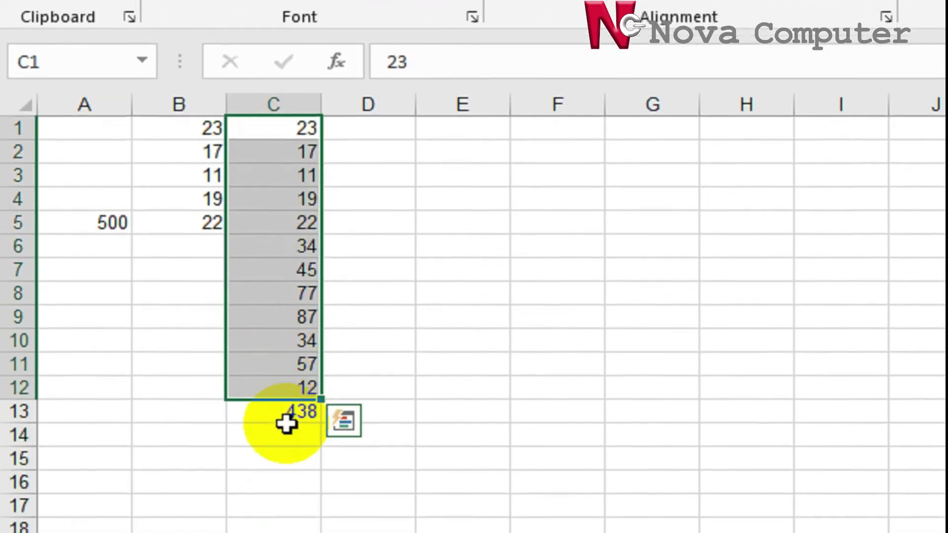
{"action": "left_click", "coordinate": [286, 475]}
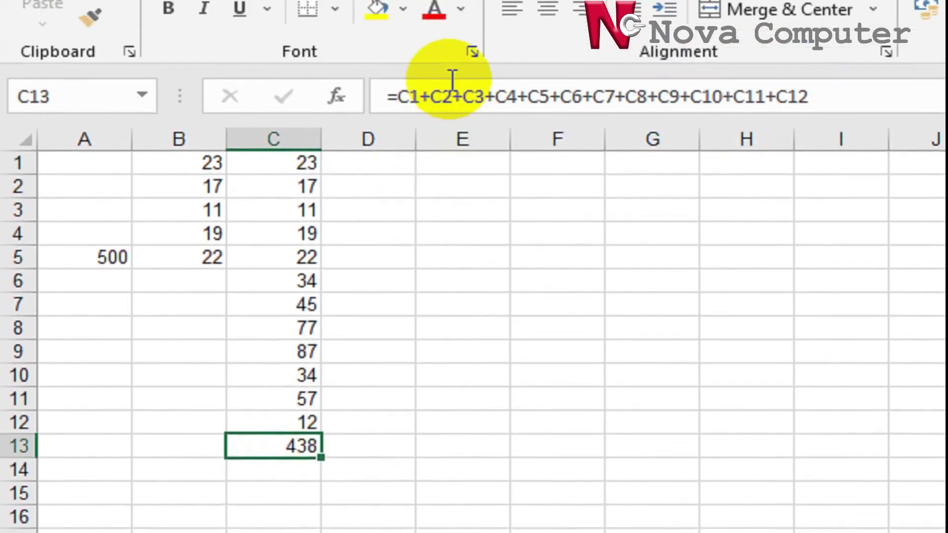
{"action": "left_click", "coordinate": [452, 80]}
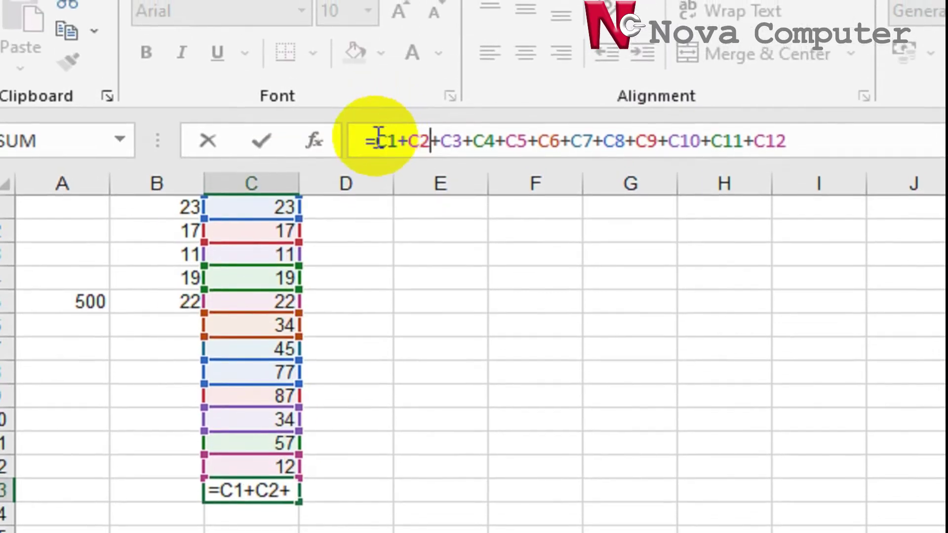
- Replace the long addition with a sum over C1:C12, mistyped as 'sun', and commit
{"action": "left_click_drag", "start_coordinate": [378, 140], "coordinate": [790, 142]}
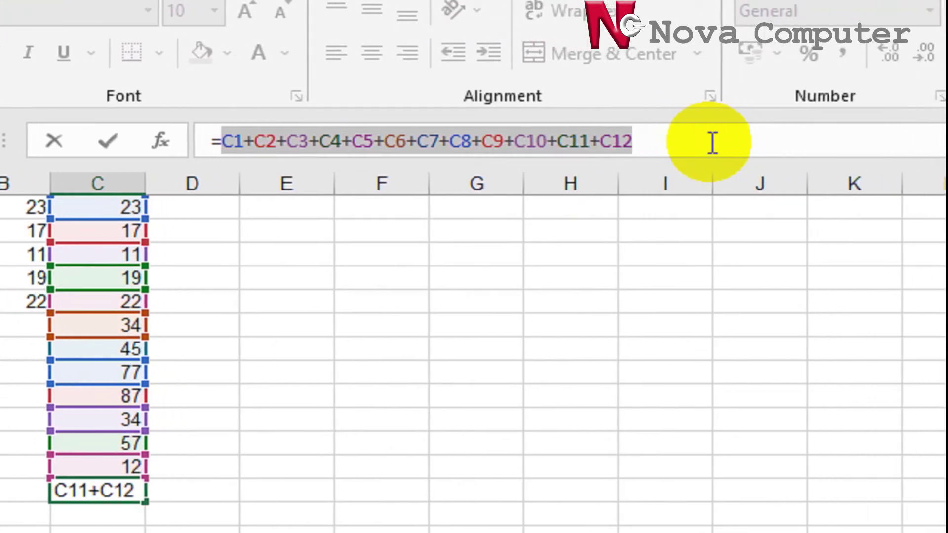
{"action": "type", "text": "su"}
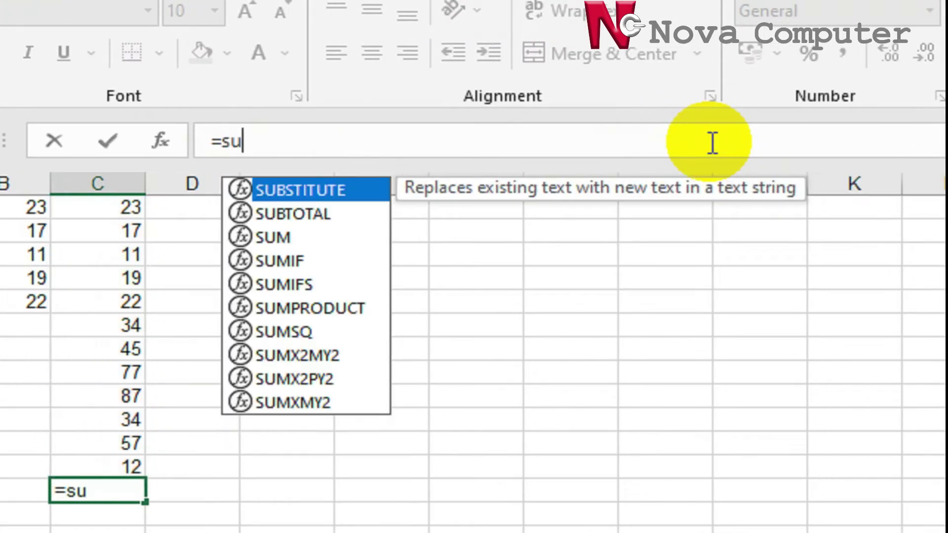
{"action": "type", "text": "n"}
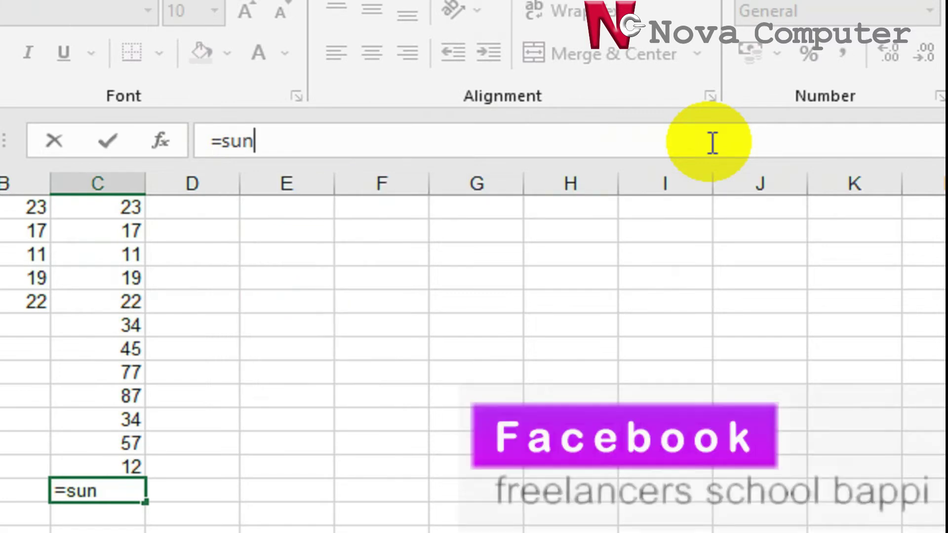
{"action": "type", "text": "("}
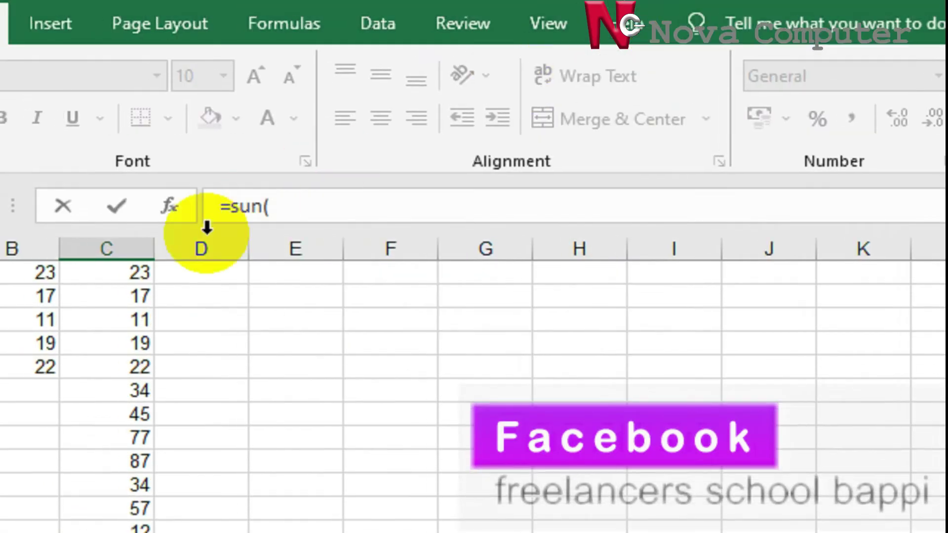
{"action": "left_click", "coordinate": [230, 274]}
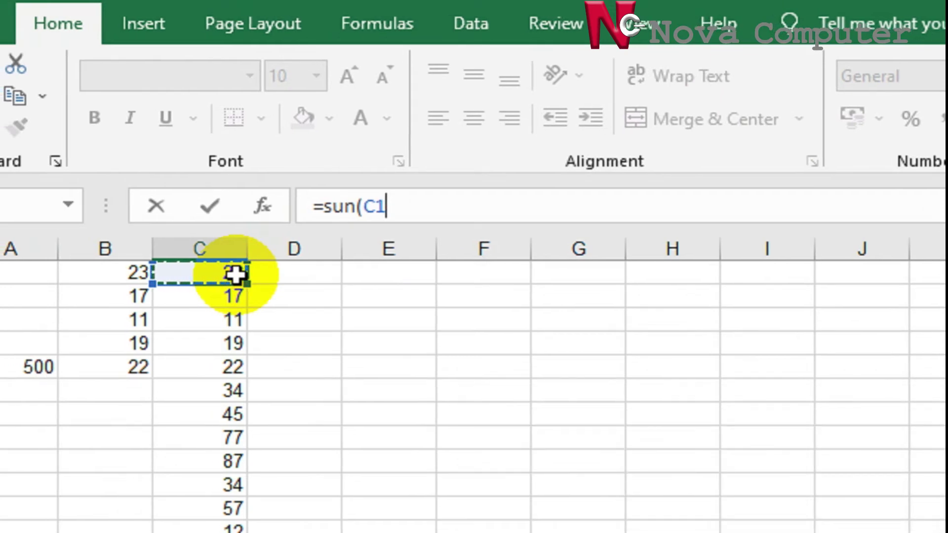
{"action": "left_click", "coordinate": [234, 274]}
{"action": "type", "text": ":"}
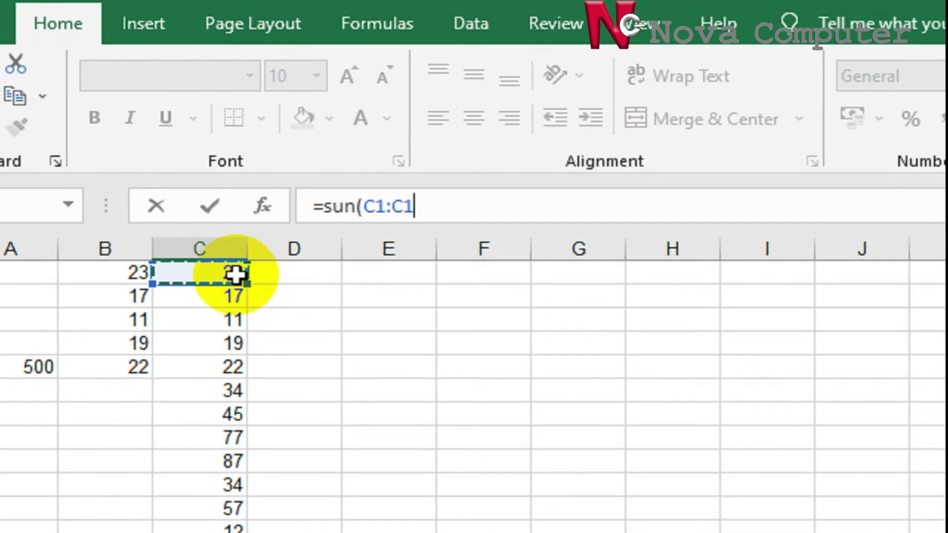
{"action": "key", "text": "BackSpace"}
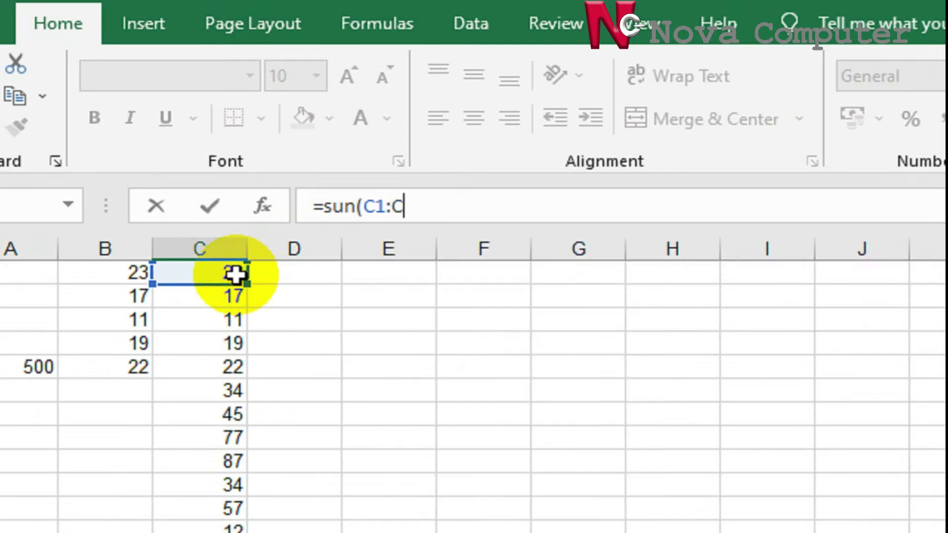
{"action": "type", "text": "12"}
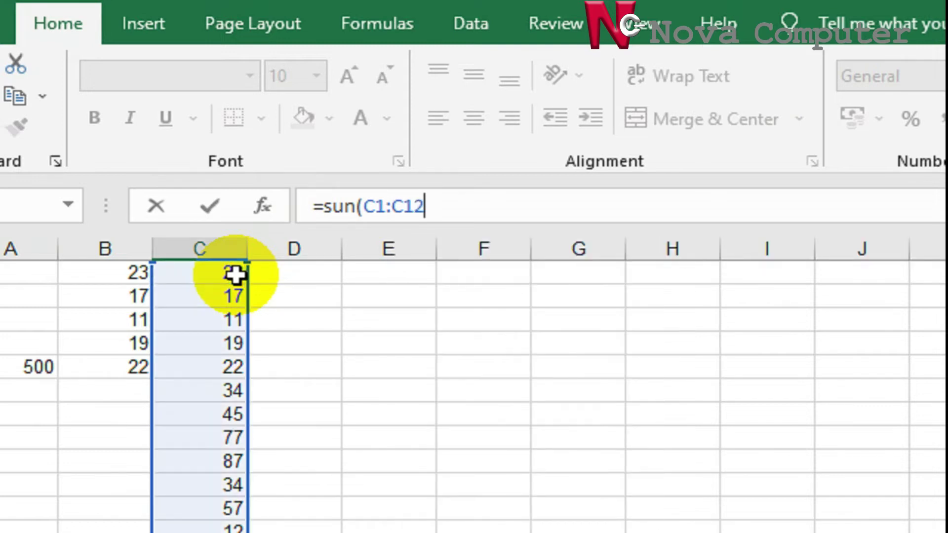
{"action": "type", "text": ")"}
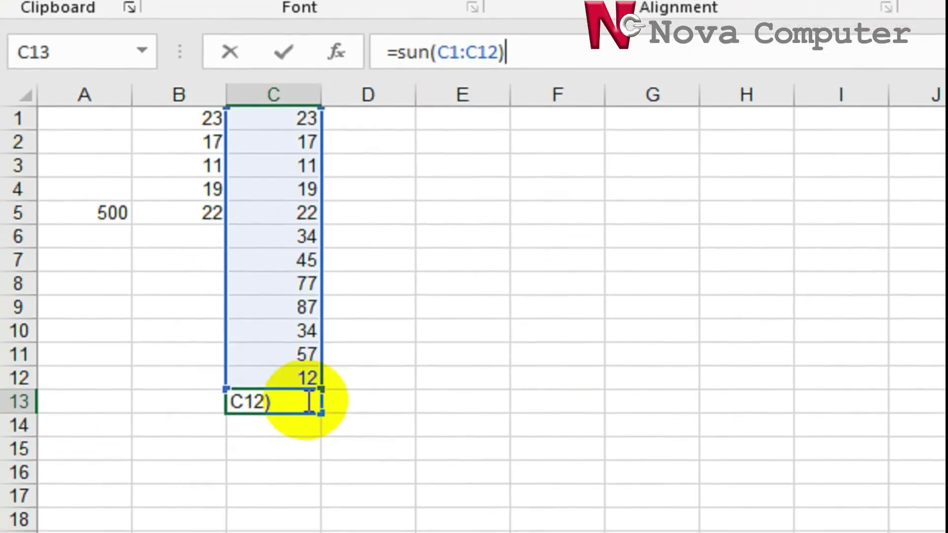
{"action": "key", "text": "Return"}
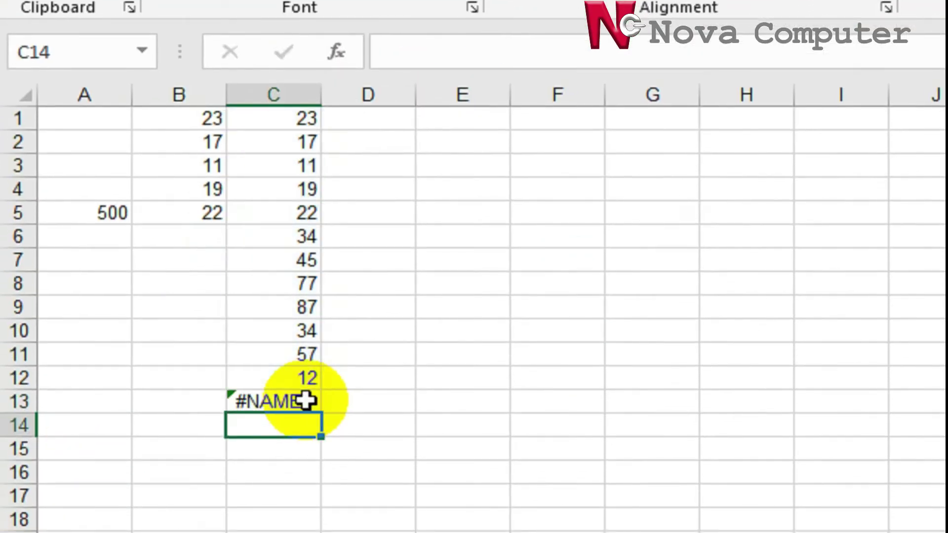
- Fix the #NAME? error by correcting 'sun' to SUM, restoring 438
{"action": "left_click", "coordinate": [277, 390]}
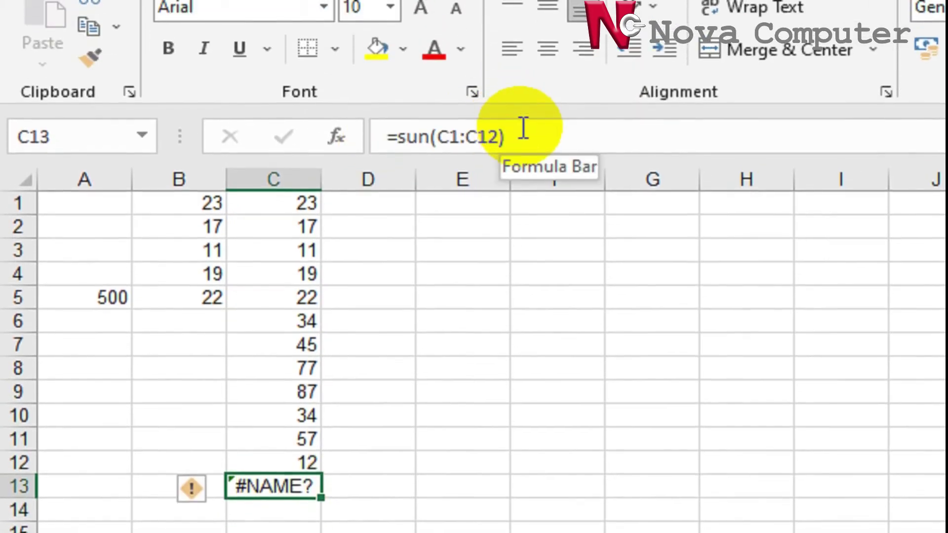
{"action": "left_click", "coordinate": [429, 140]}
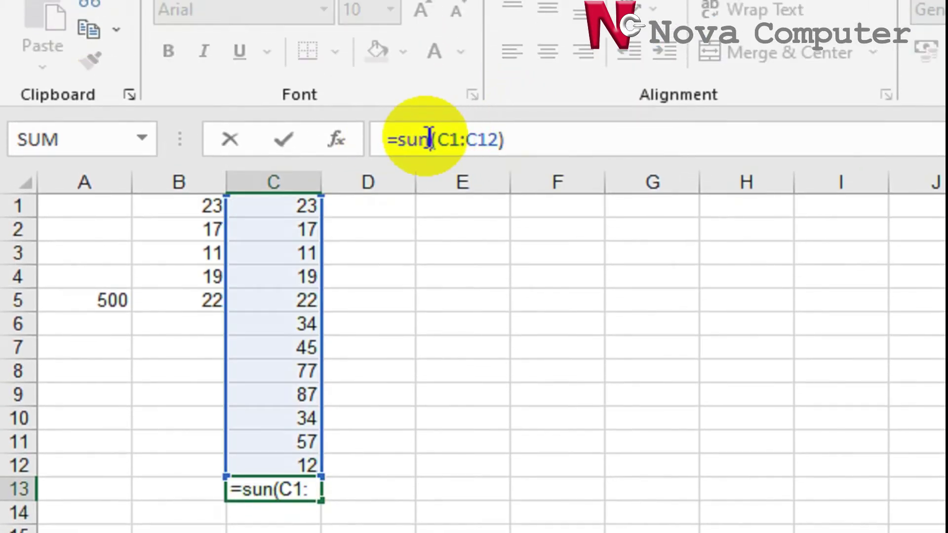
{"action": "key", "text": "BackSpace"}
{"action": "type", "text": "m"}
{"action": "left_click", "coordinate": [539, 148]}
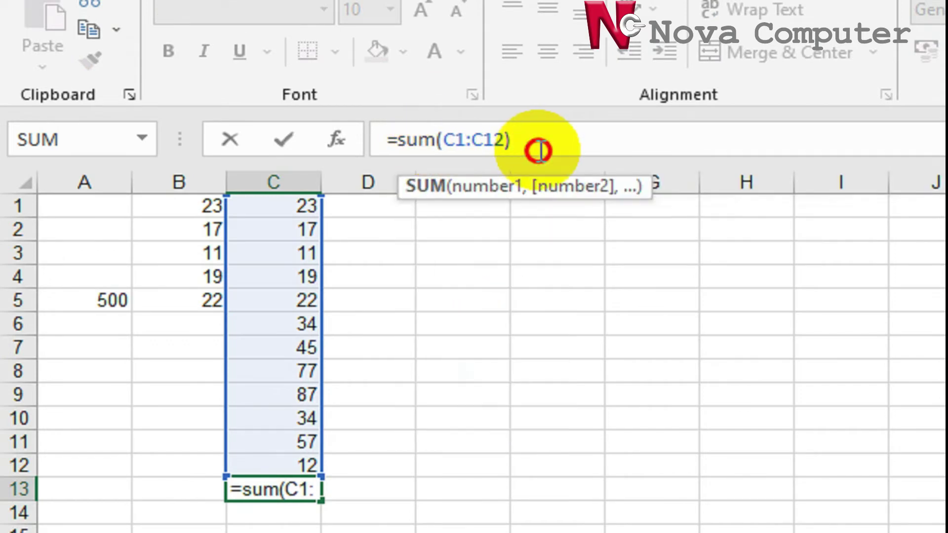
{"action": "key", "text": "Return"}
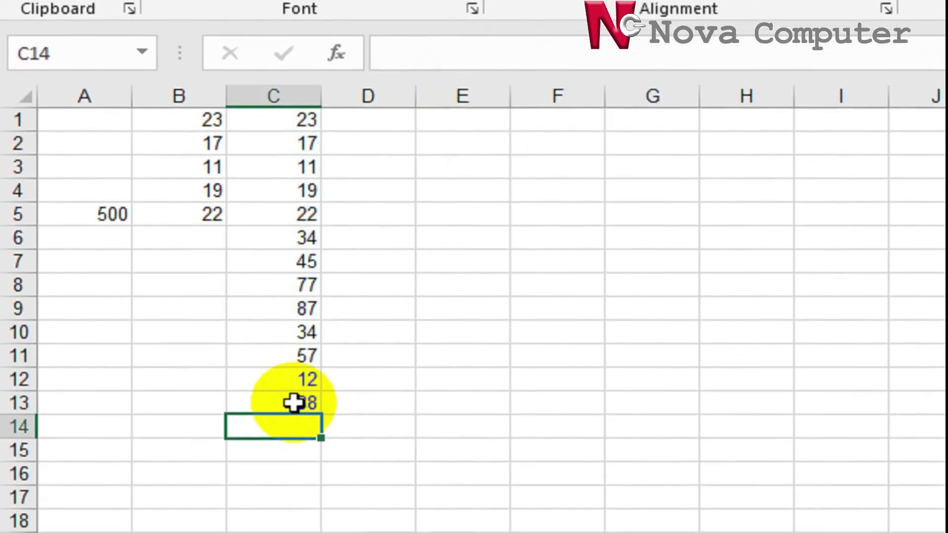
{"action": "left_click", "coordinate": [294, 403]}
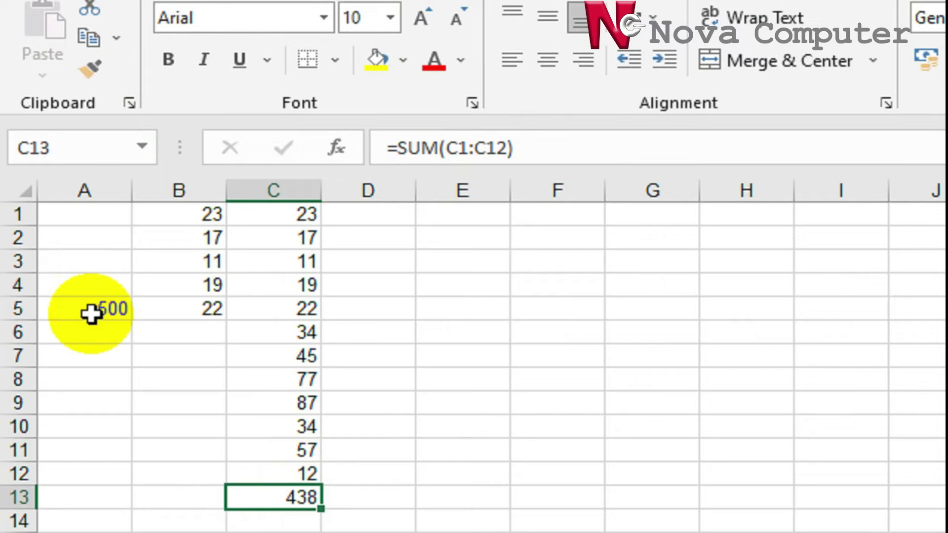
- Add A5 as the first argument so C13 reads =SUM(A5,C1:C12) and shows 938
{"action": "left_click", "coordinate": [450, 147]}
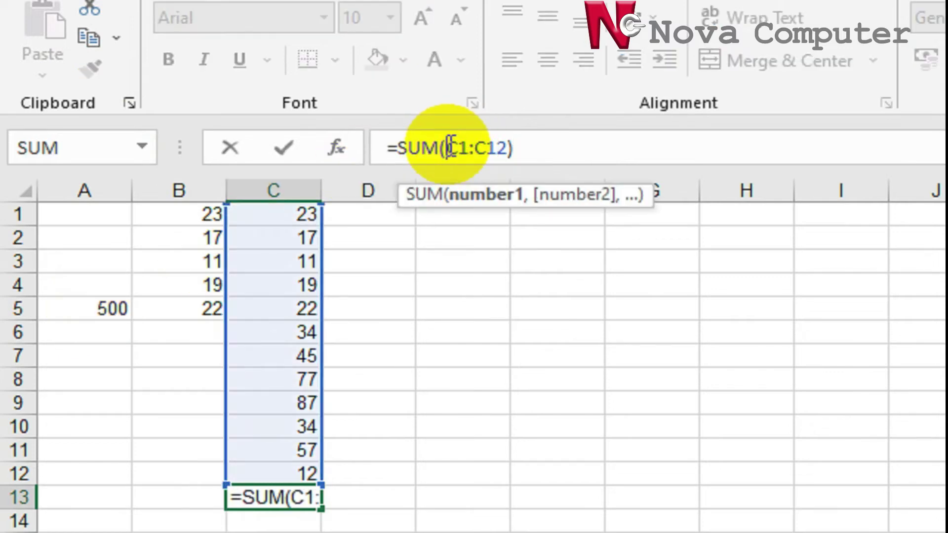
{"action": "type", "text": "a"}
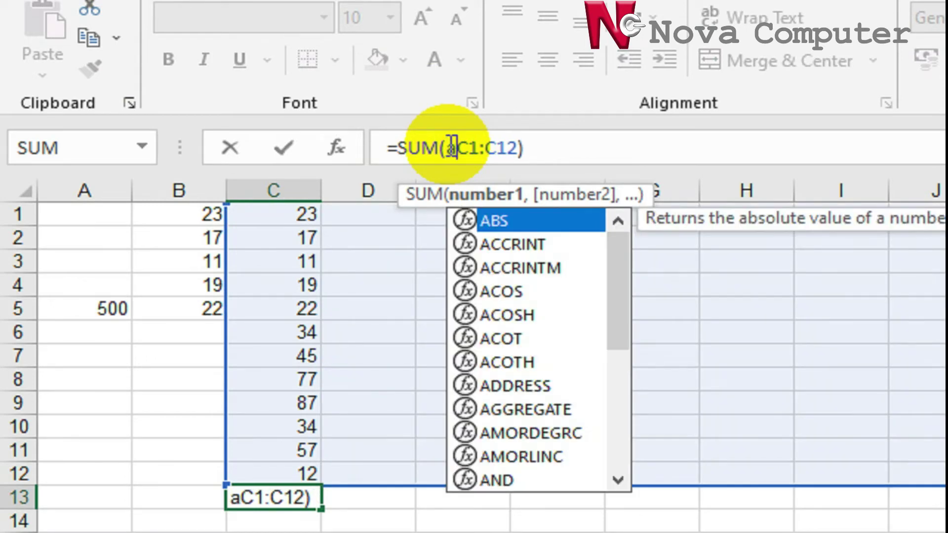
{"action": "type", "text": "5"}
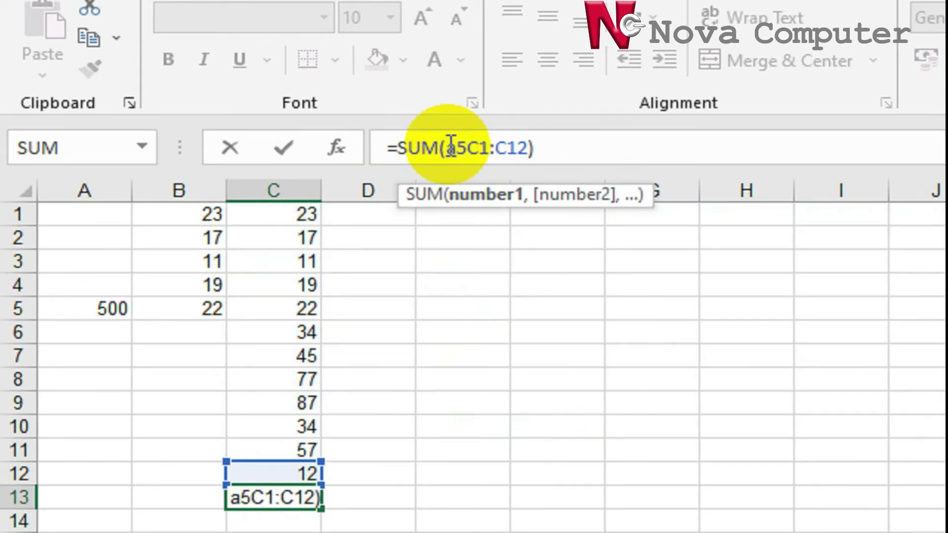
{"action": "type", "text": ","}
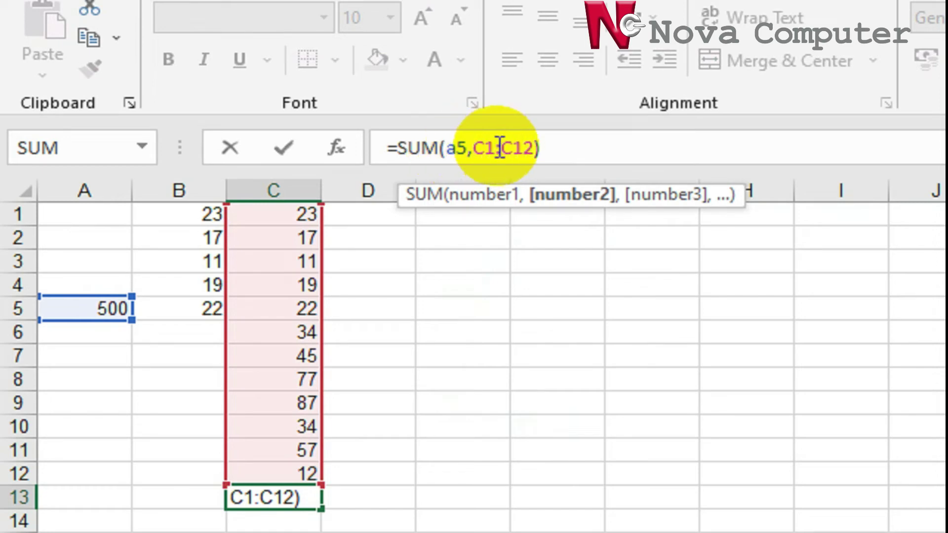
{"action": "left_click", "coordinate": [568, 149]}
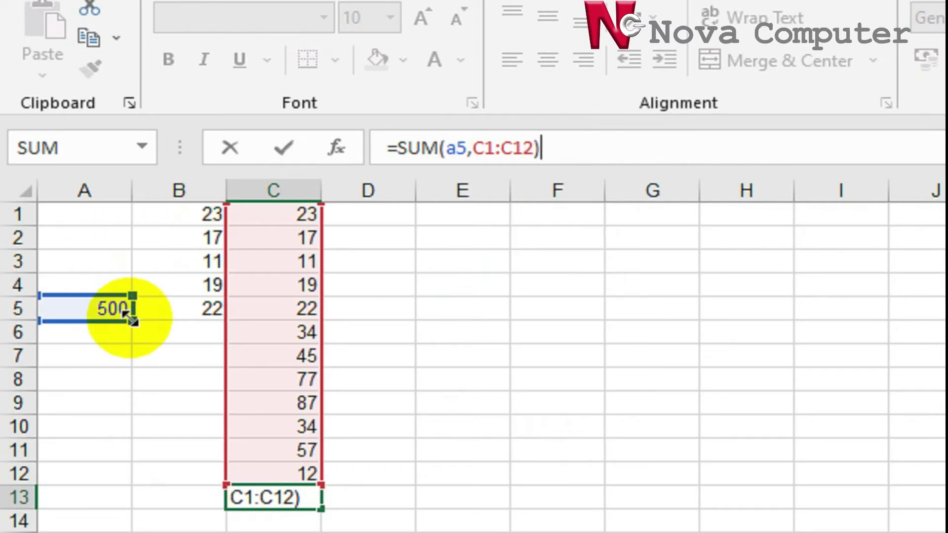
{"action": "key", "text": "Return"}
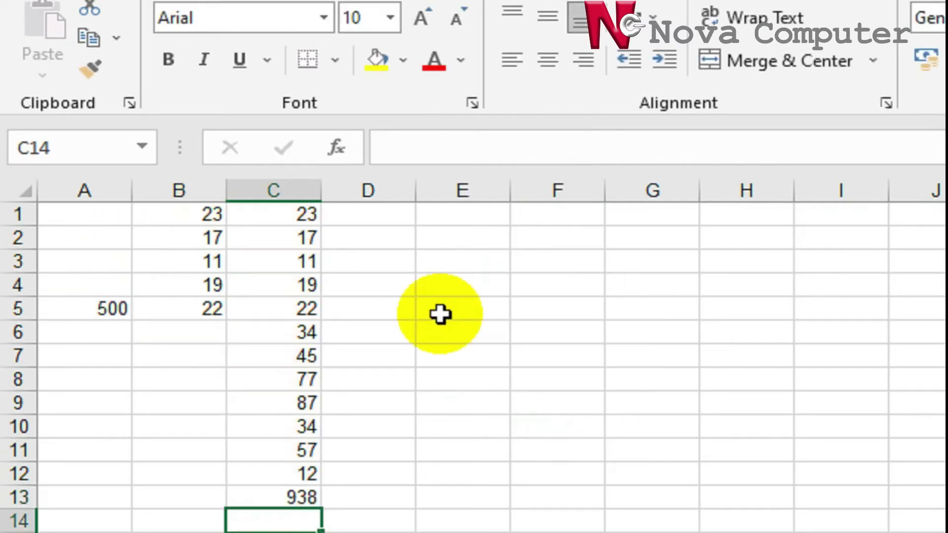
{"action": "left_click", "coordinate": [296, 498]}
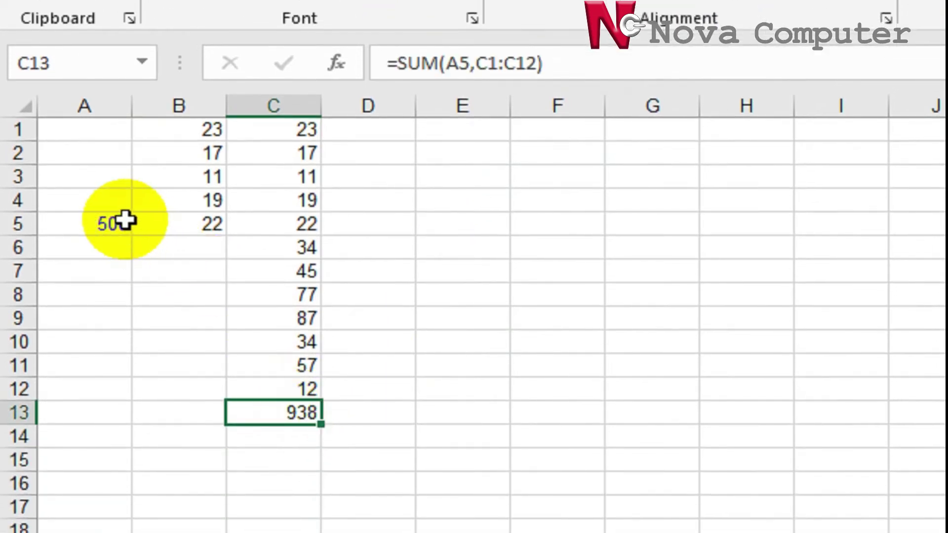
- Change A5 from 500 to 5000
{"action": "left_click", "coordinate": [125, 221]}
{"action": "left_click", "coordinate": [429, 129]}
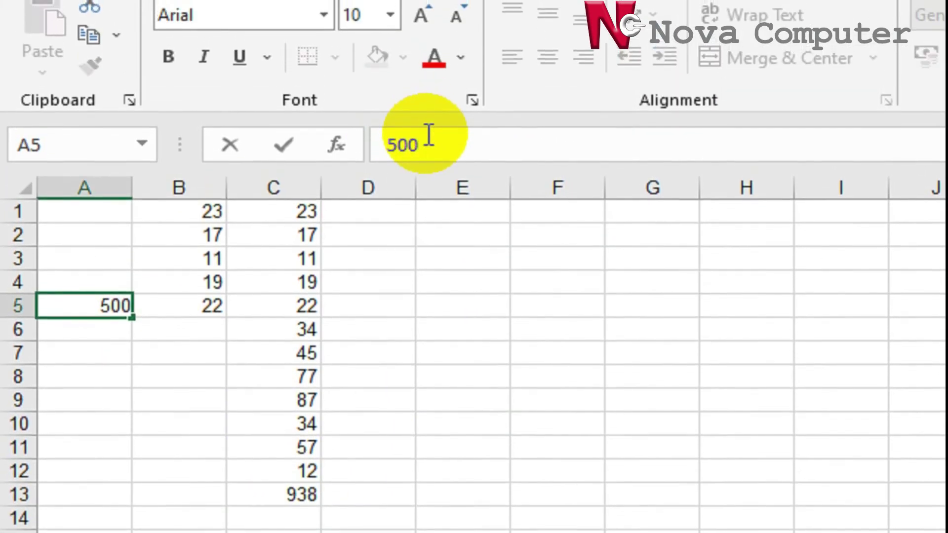
{"action": "type", "text": "0"}
{"action": "key", "text": "Return"}
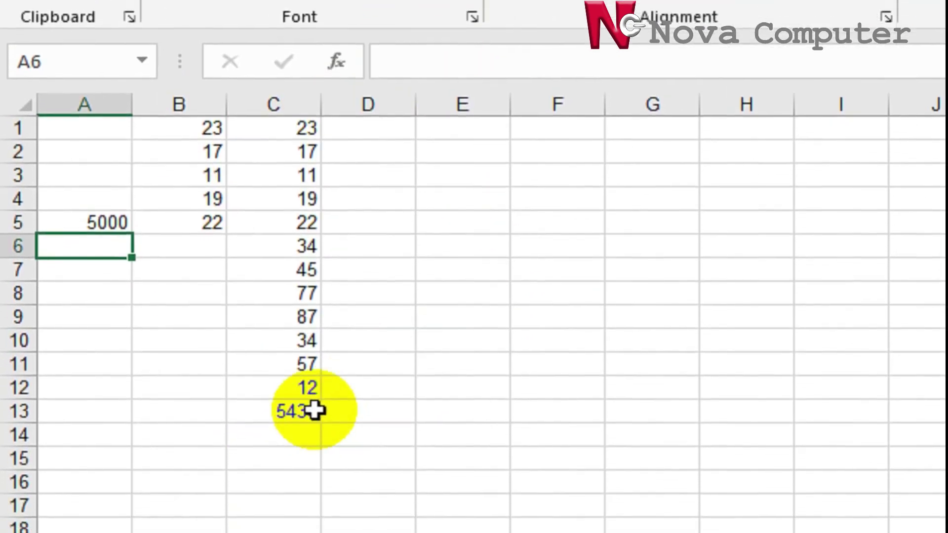
- Append 5000 and 7000 to C13's SUM formula, giving 17438
{"action": "left_click", "coordinate": [311, 424]}
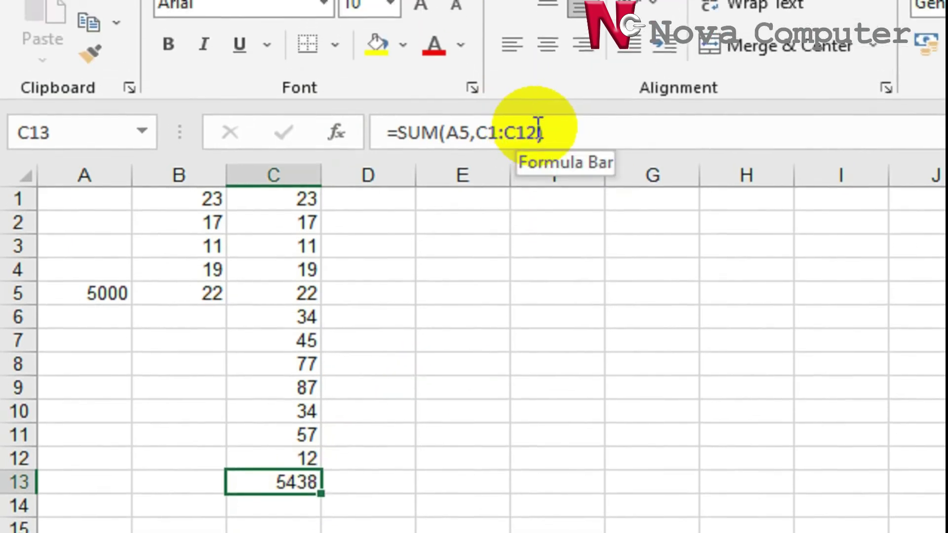
{"action": "left_click", "coordinate": [540, 94]}
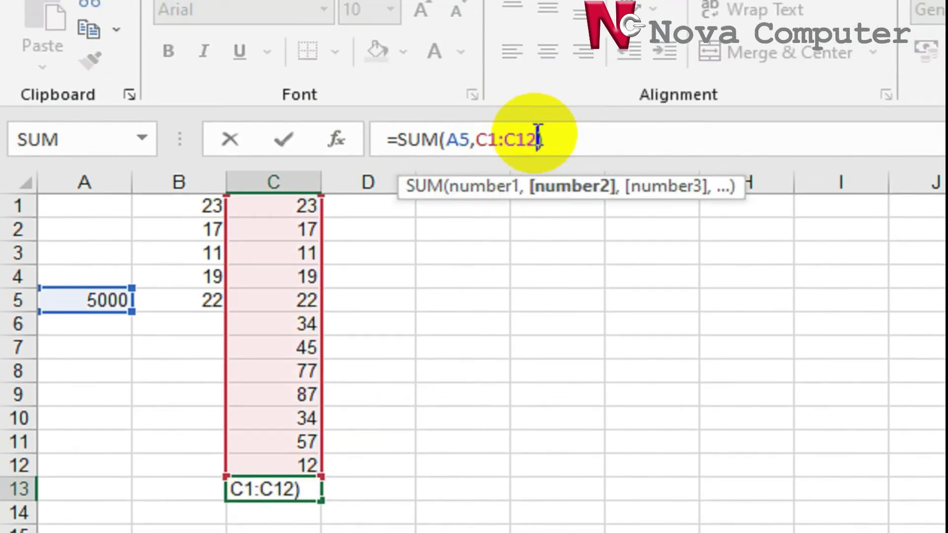
{"action": "type", "text": ", "}
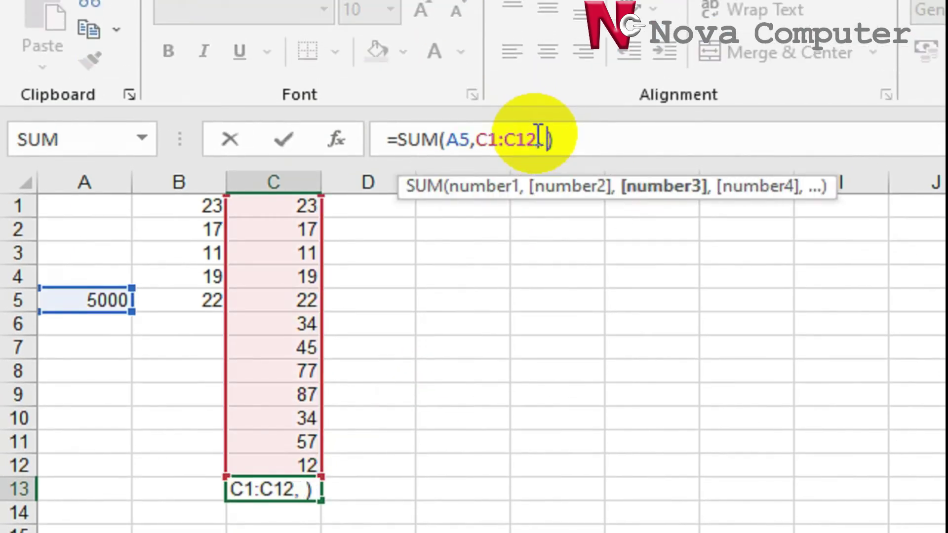
{"action": "type", "text": "500"}
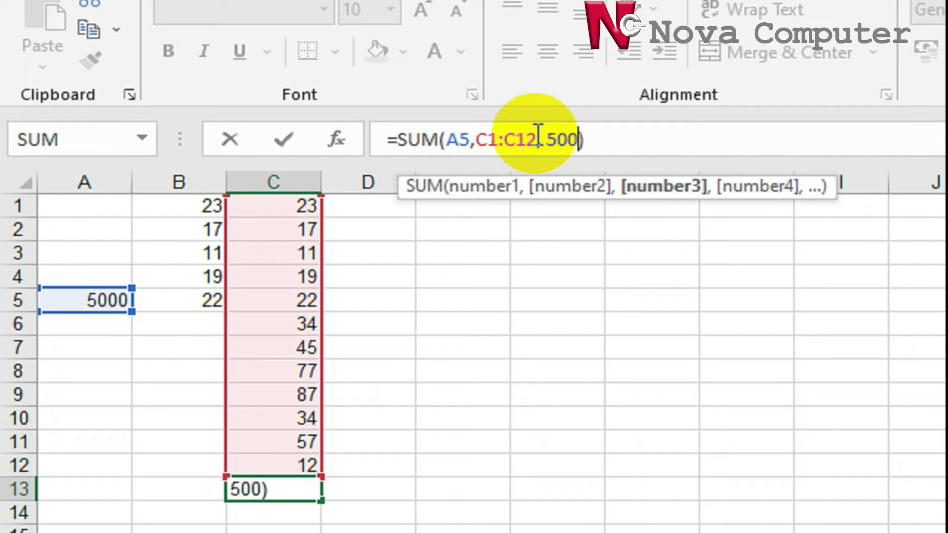
{"action": "type", "text": "0, "}
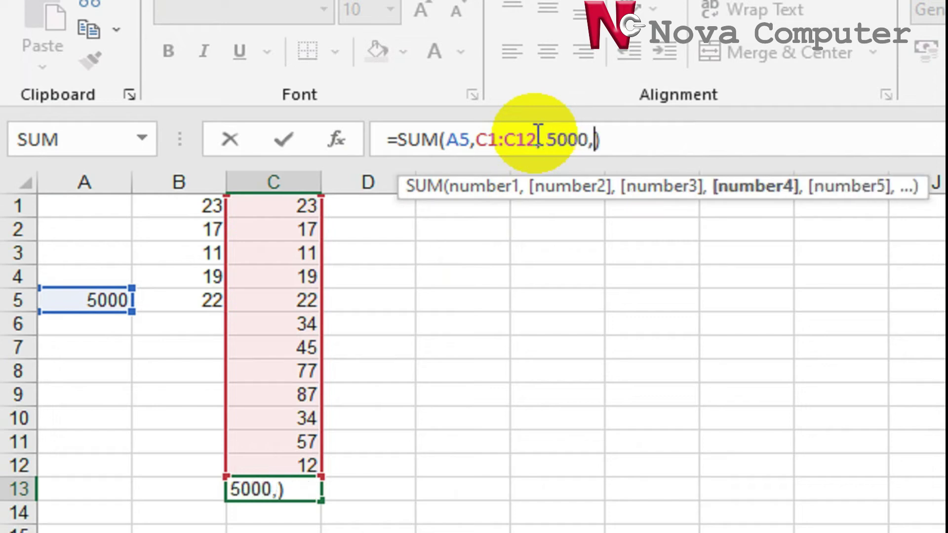
{"action": "type", "text": "70"}
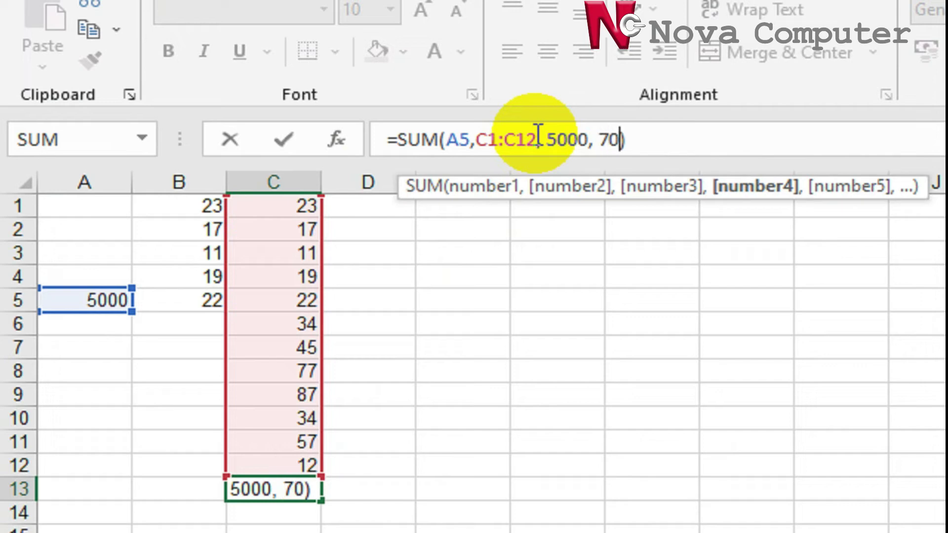
{"action": "type", "text": "00"}
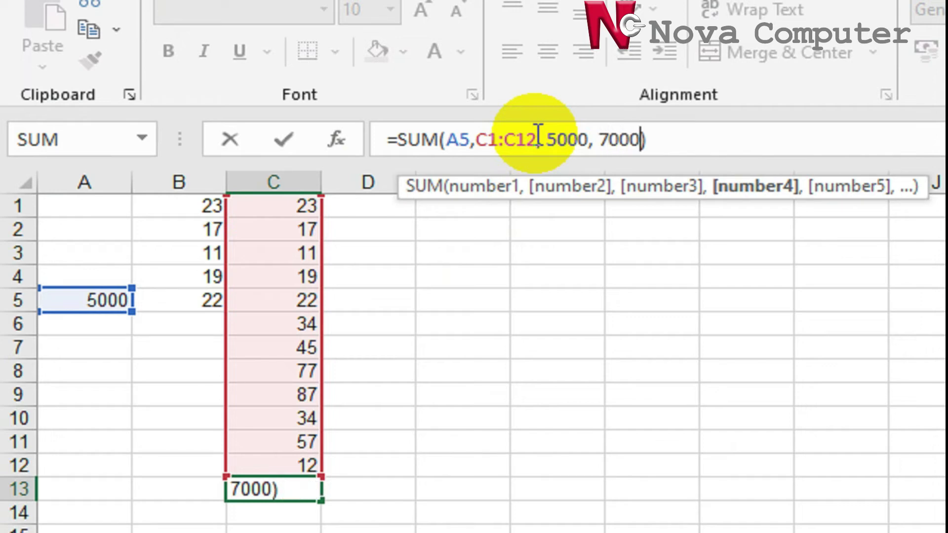
{"action": "left_click", "coordinate": [662, 132]}
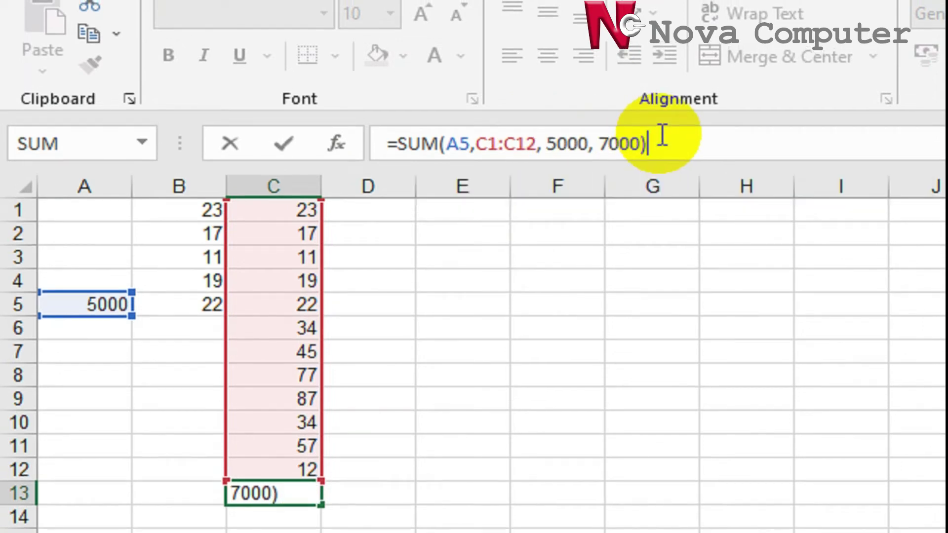
{"action": "key", "text": "Return"}
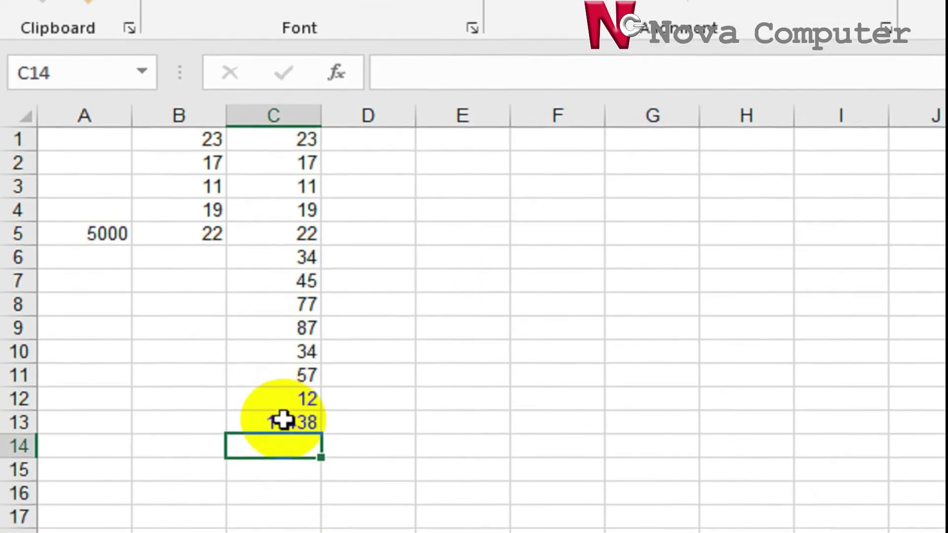
{"action": "left_click", "coordinate": [284, 493]}
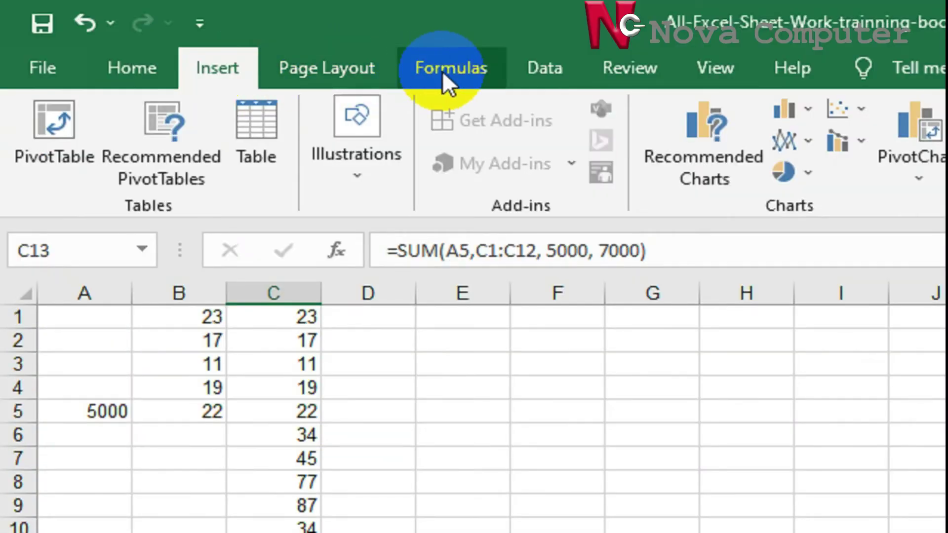
{"action": "left_click", "coordinate": [442, 70]}
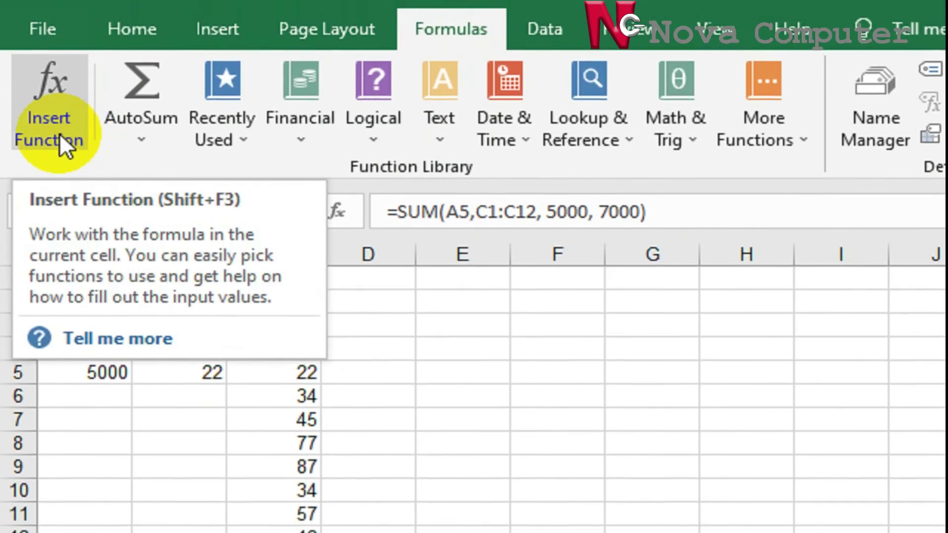
- View C13's SUM arguments (A5, C1:C12, 5000, 7000), cancel, then delete the formula
{"action": "left_click", "coordinate": [67, 88]}
{"action": "left_click_drag", "start_coordinate": [530, 438], "coordinate": [711, 133]}
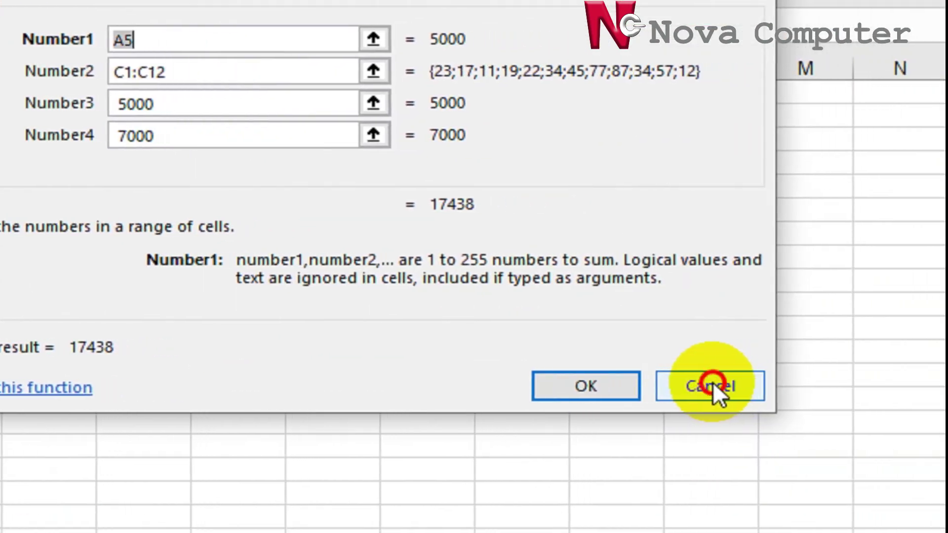
{"action": "left_click", "coordinate": [716, 386]}
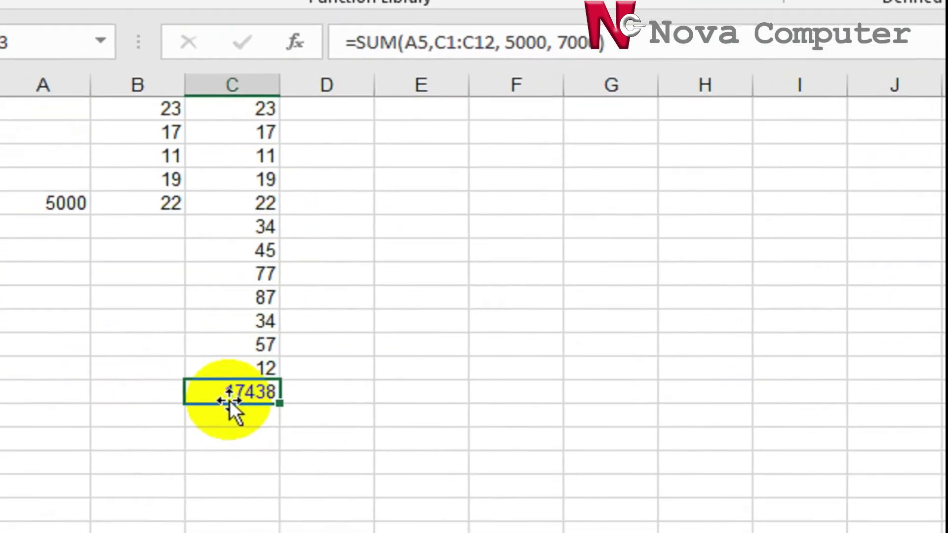
{"action": "key", "text": "Delete"}
- Open Insert Function for C13 and switch the category to Math & Trig
{"action": "left_click", "coordinate": [428, 440]}
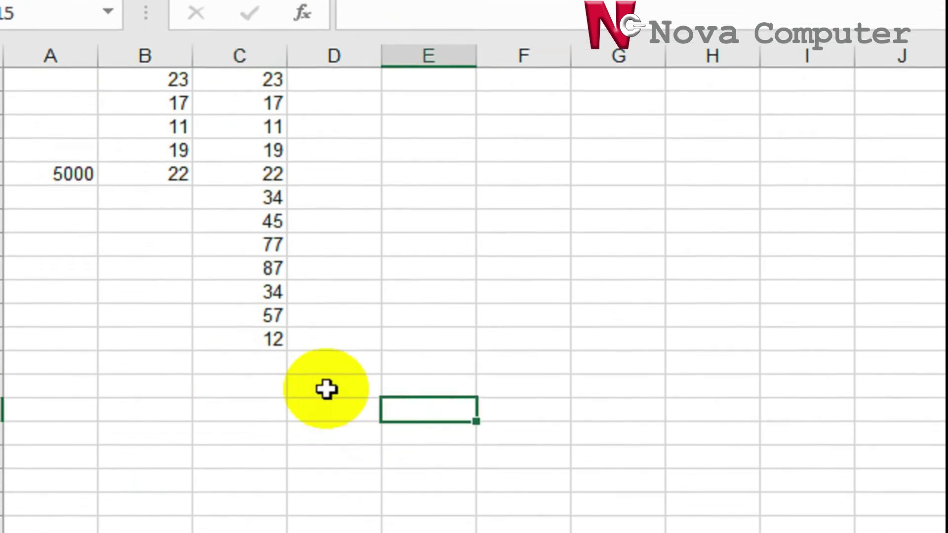
{"action": "left_click", "coordinate": [257, 393]}
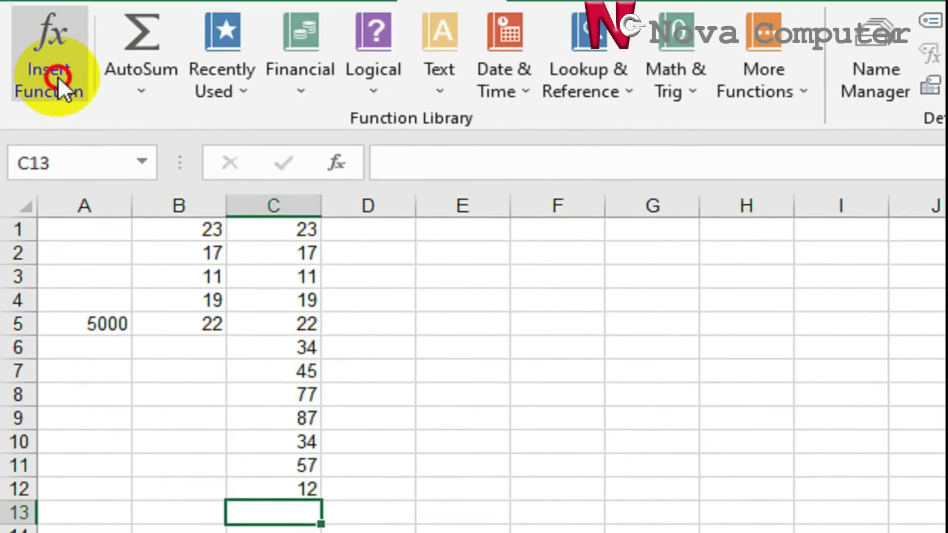
{"action": "left_click", "coordinate": [54, 123]}
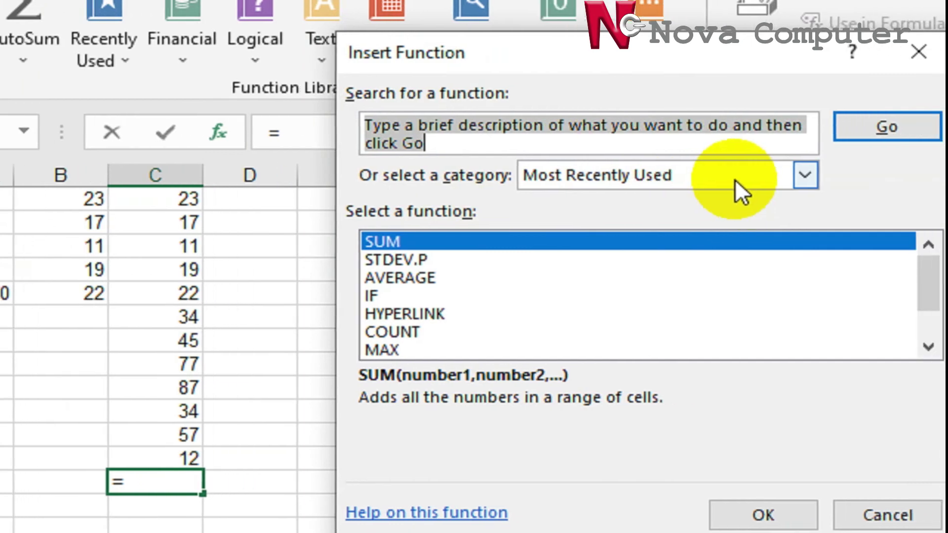
{"action": "left_click", "coordinate": [726, 176]}
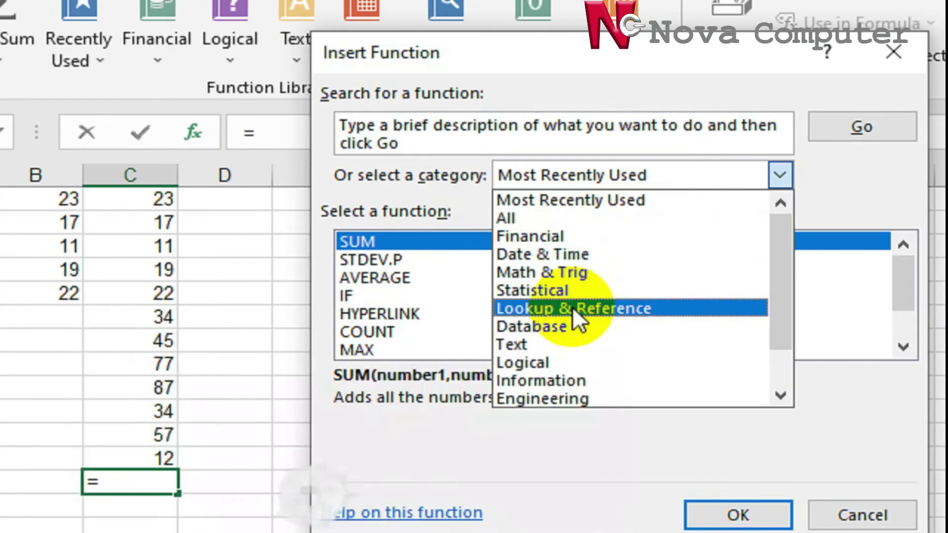
{"action": "left_click", "coordinate": [361, 245]}
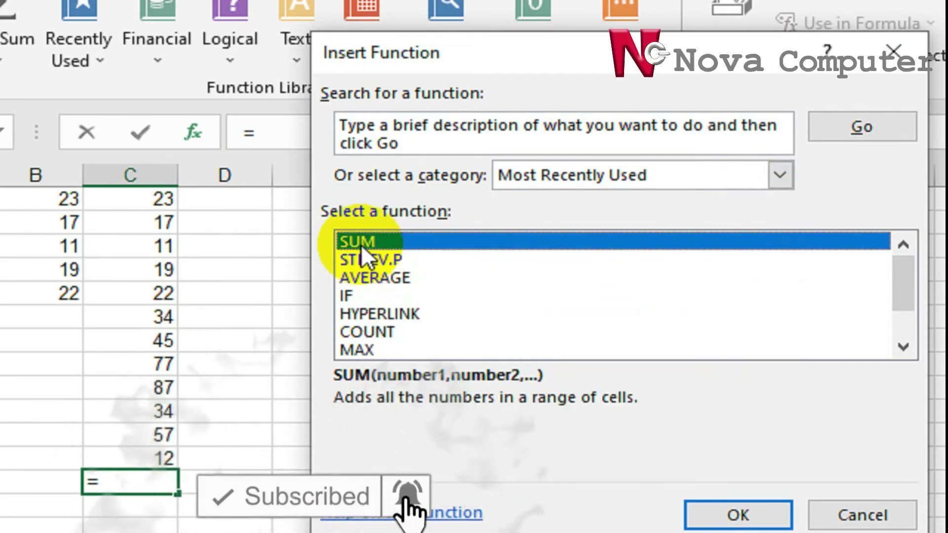
{"action": "left_click", "coordinate": [733, 177]}
{"action": "left_click", "coordinate": [733, 175]}
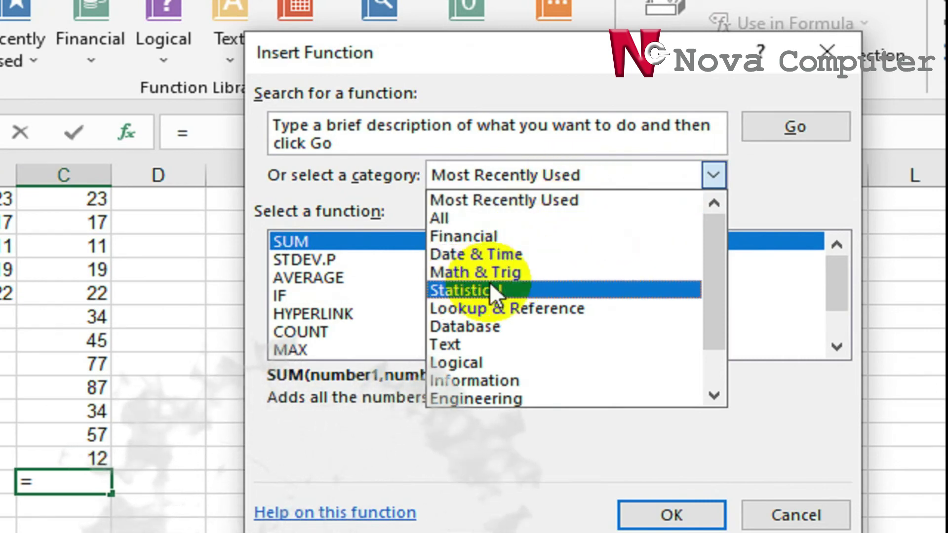
{"action": "left_click", "coordinate": [540, 277]}
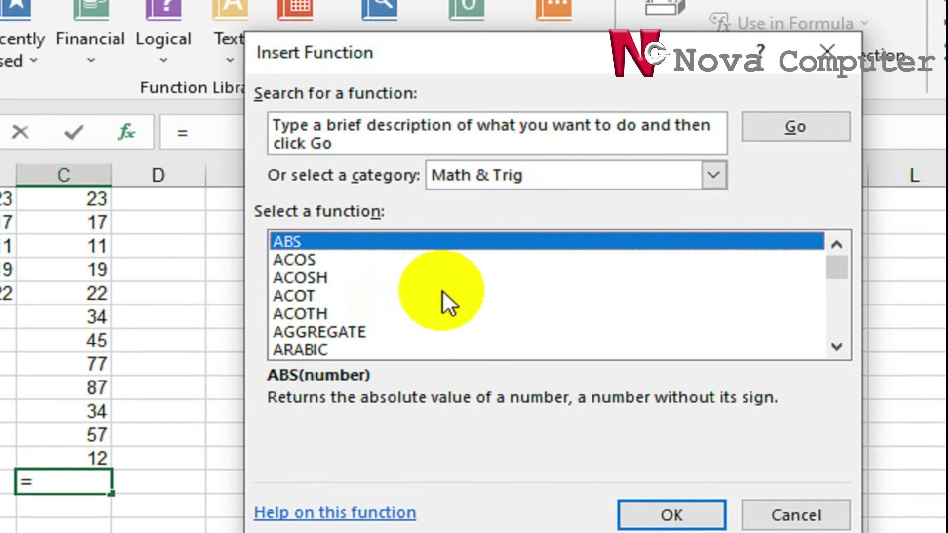
- Pick SUM from the Math & Trig list and confirm, proposing C1:C12
{"action": "scroll", "coordinate": [443, 290], "scroll_direction": "down", "scroll_amount": 2}
{"action": "scroll", "coordinate": [442, 291], "scroll_direction": "down", "scroll_amount": 5}
{"action": "scroll", "coordinate": [443, 291], "scroll_direction": "down", "scroll_amount": 1}
{"action": "scroll", "coordinate": [443, 290], "scroll_direction": "down", "scroll_amount": 2}
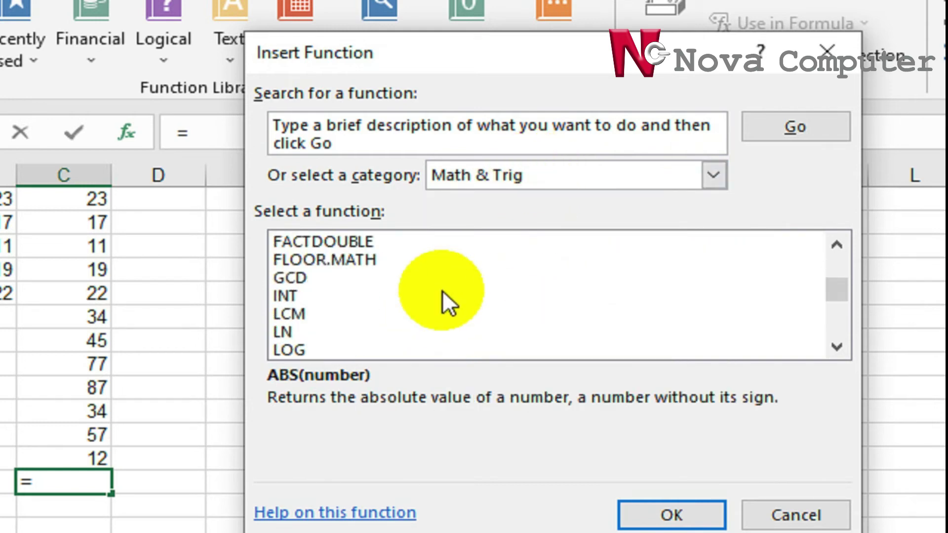
{"action": "scroll", "coordinate": [442, 291], "scroll_direction": "down", "scroll_amount": 4}
{"action": "scroll", "coordinate": [443, 290], "scroll_direction": "down", "scroll_amount": 2}
{"action": "scroll", "coordinate": [443, 291], "scroll_direction": "down", "scroll_amount": 3}
{"action": "scroll", "coordinate": [443, 290], "scroll_direction": "down", "scroll_amount": 2}
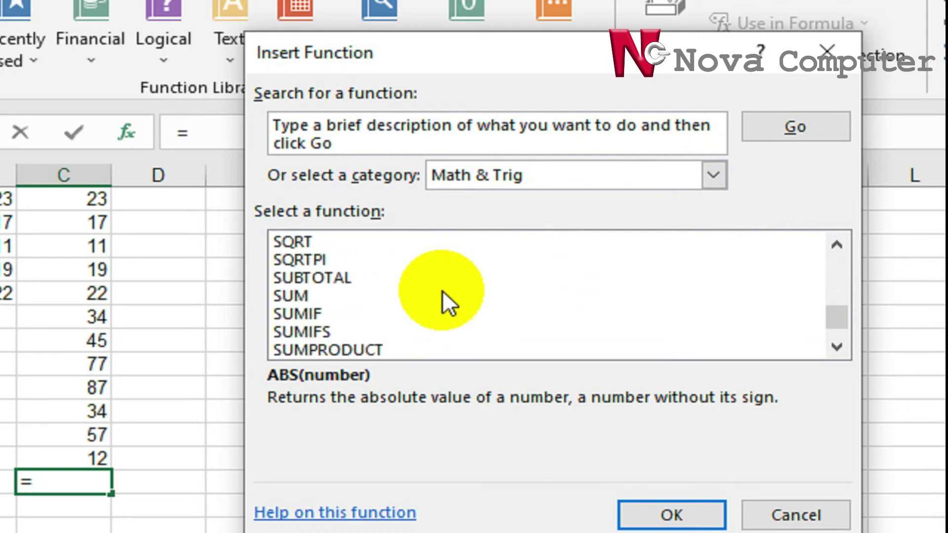
{"action": "left_click", "coordinate": [275, 295]}
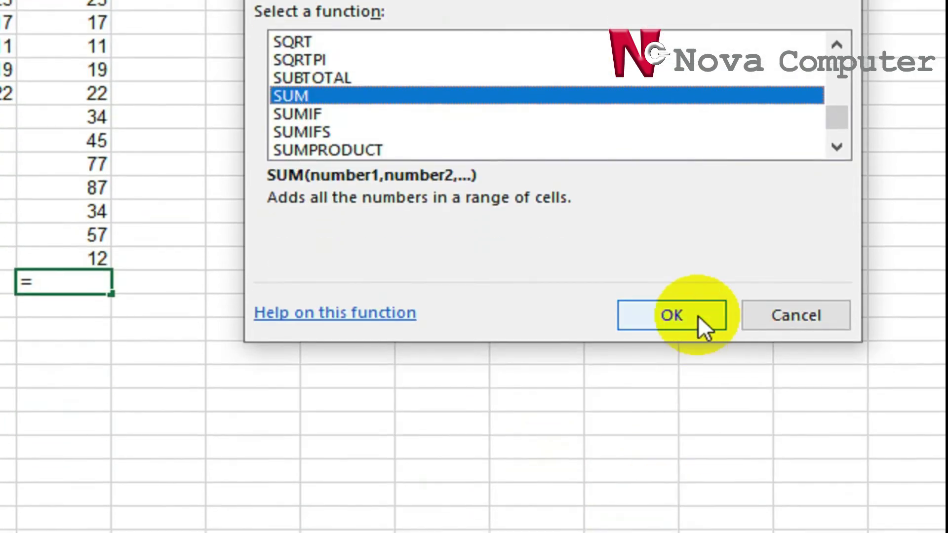
{"action": "left_click", "coordinate": [698, 316]}
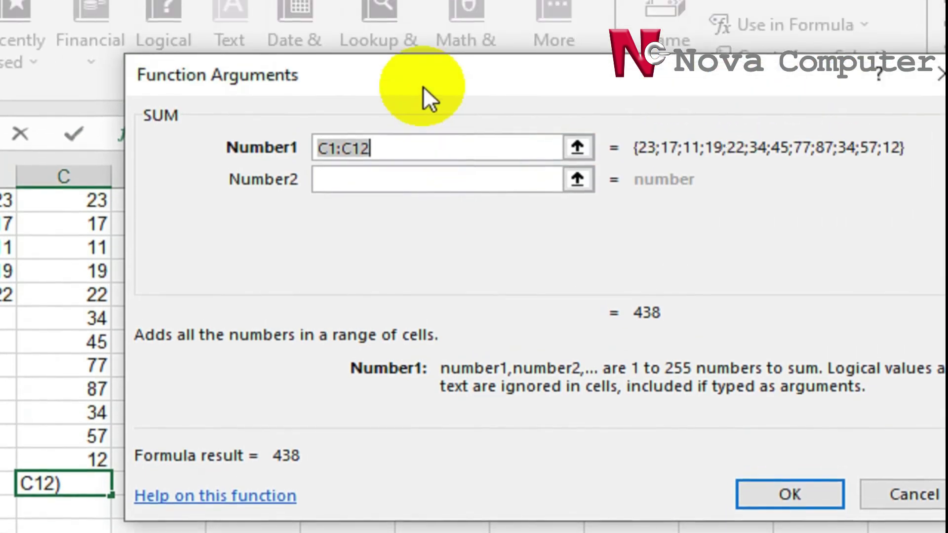
- Set Number1 to a5,c1:c12, 7000.9000 and insert the formula, showing 12438.9
{"action": "left_click_drag", "start_coordinate": [423, 87], "coordinate": [620, 87]}
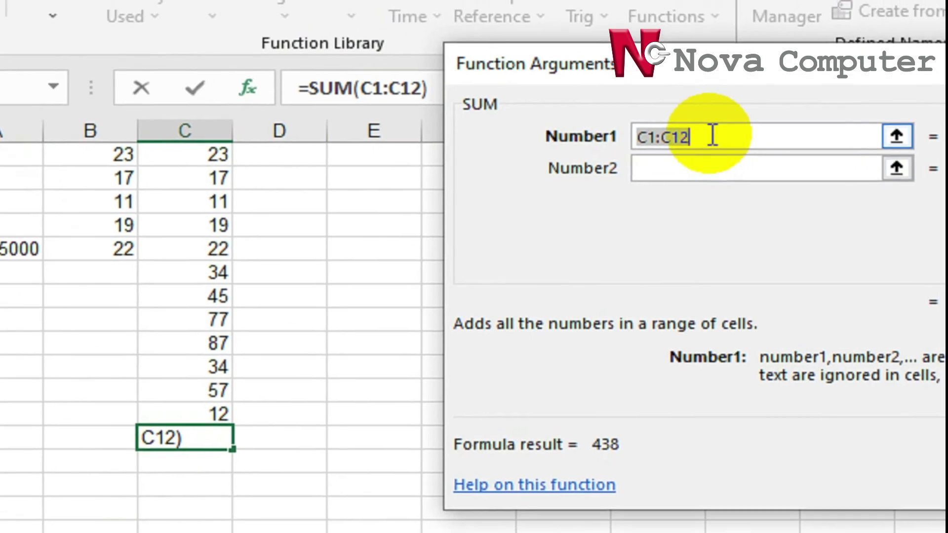
{"action": "left_click", "coordinate": [769, 123]}
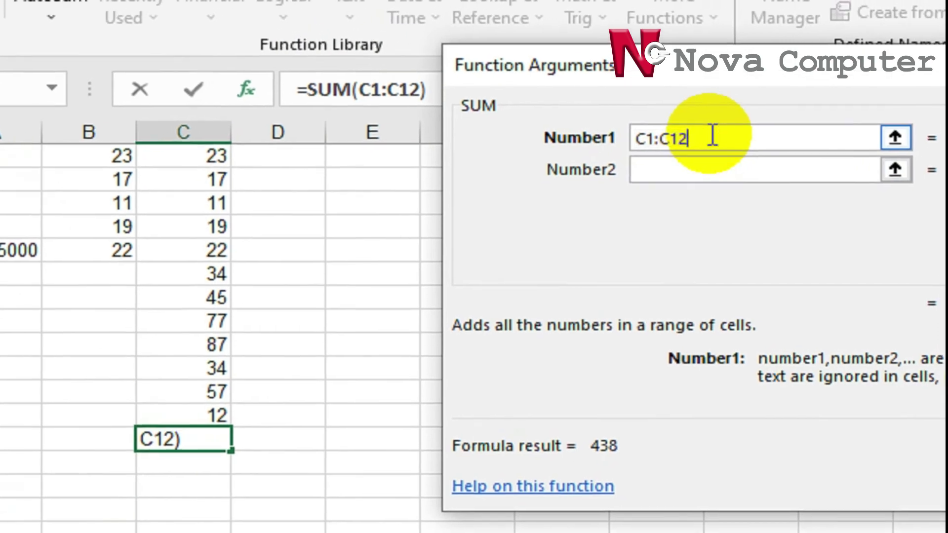
{"action": "left_click_drag", "start_coordinate": [712, 137], "coordinate": [609, 144]}
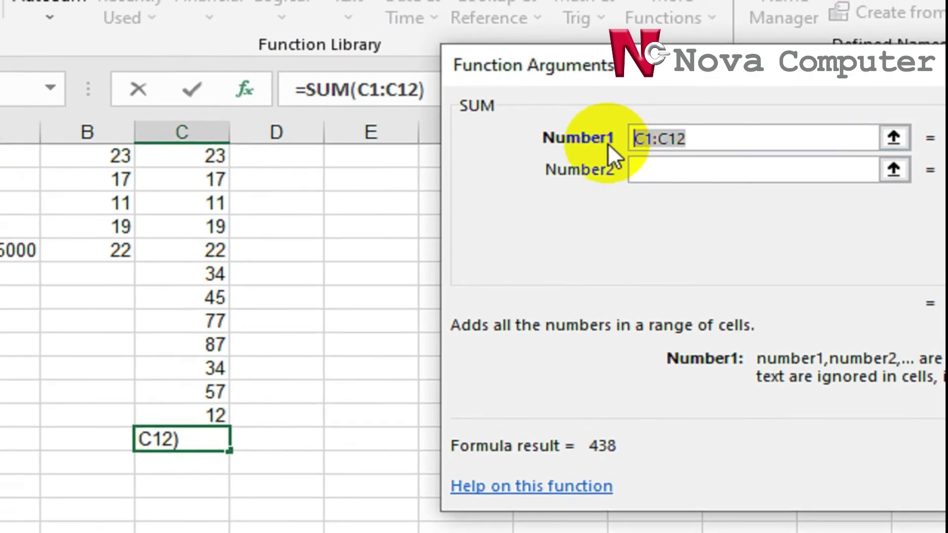
{"action": "type", "text": "a"}
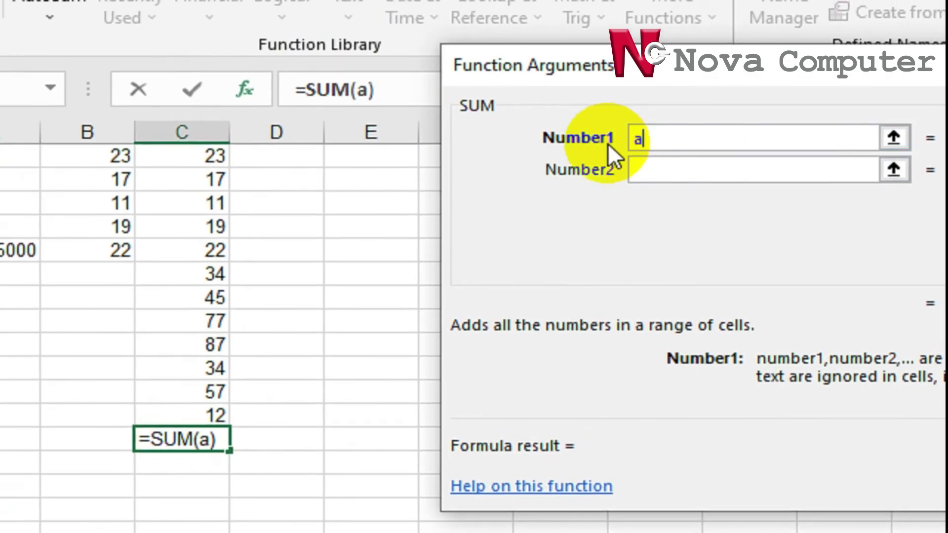
{"action": "type", "text": "5"}
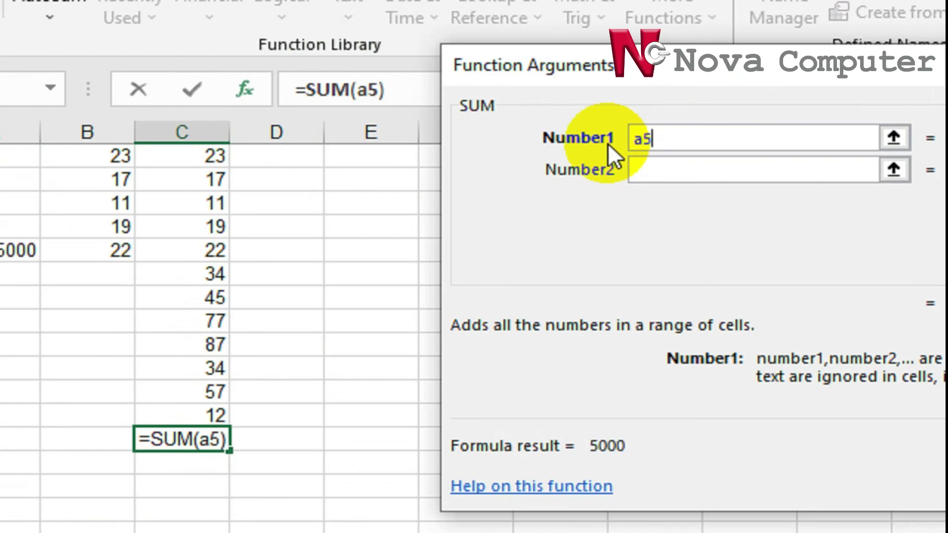
{"action": "type", "text": ","}
{"action": "type", "text": "c1"}
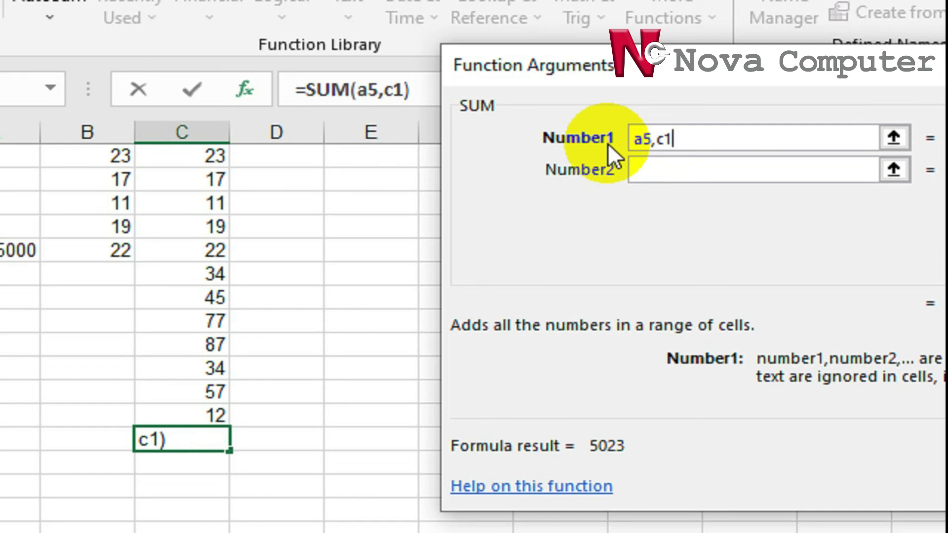
{"action": "type", "text": ":c1"}
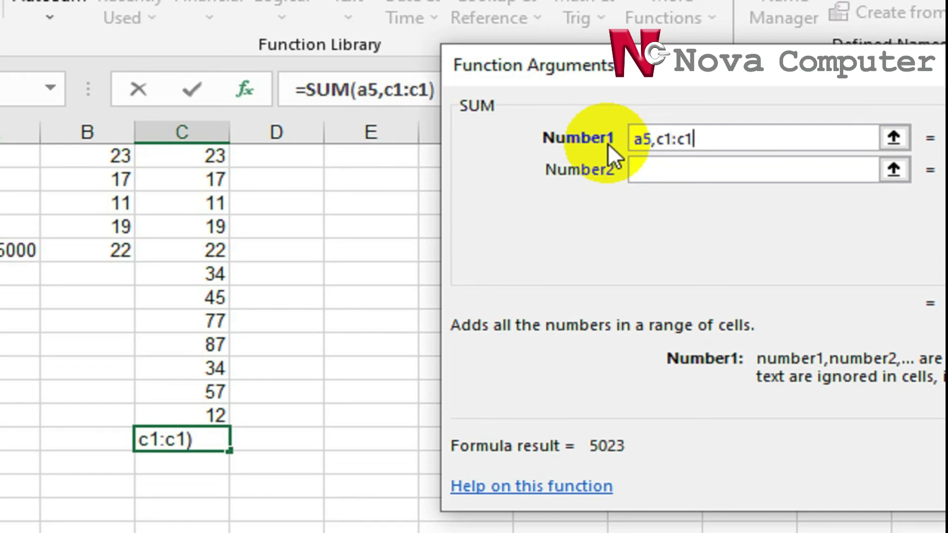
{"action": "type", "text": "2, "}
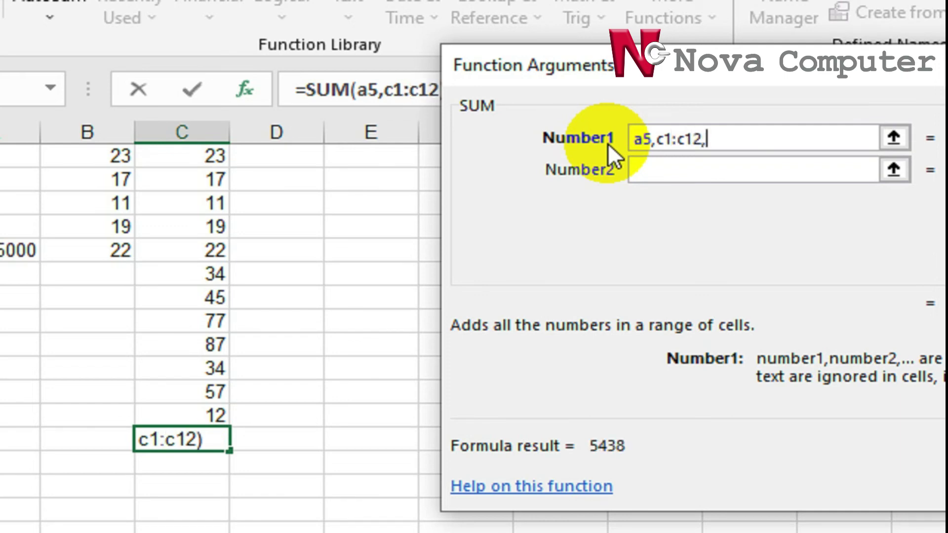
{"action": "type", "text": "700"}
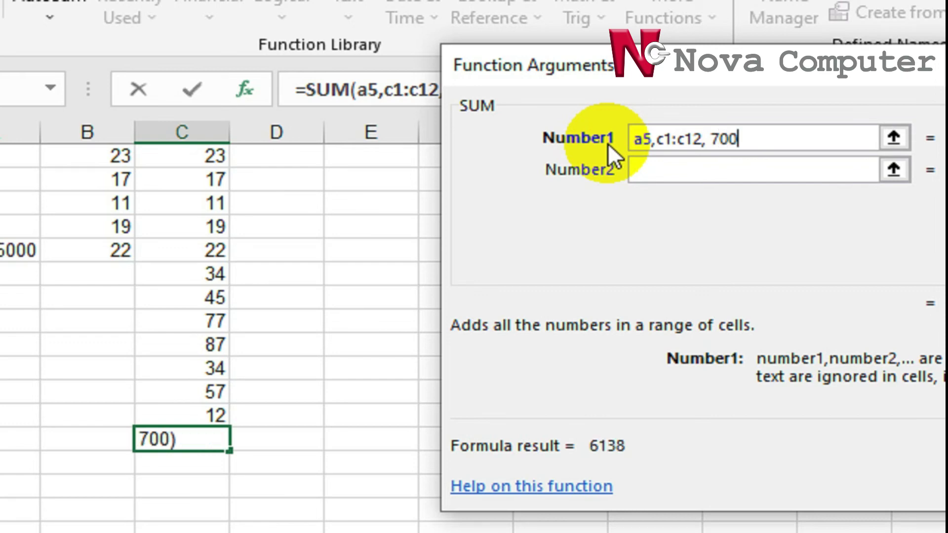
{"action": "type", "text": "0."}
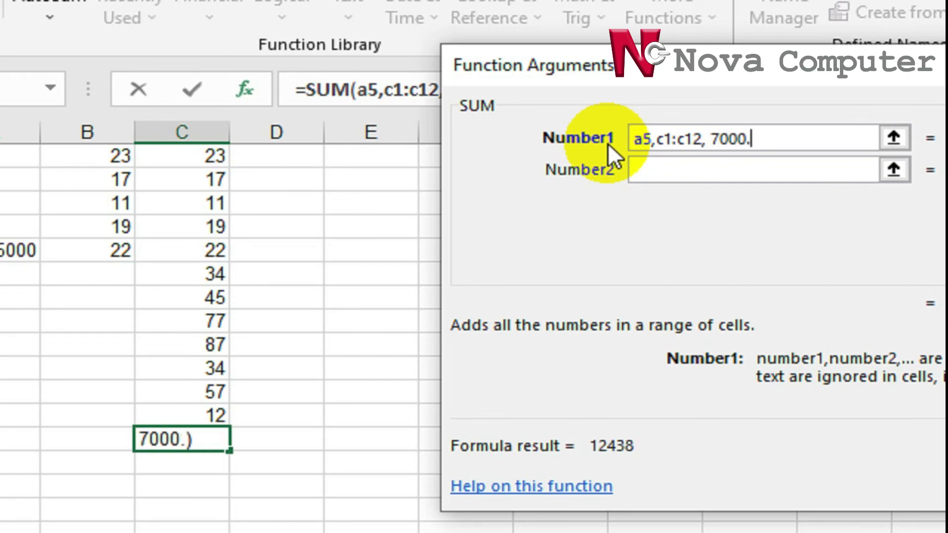
{"action": "type", "text": "9"}
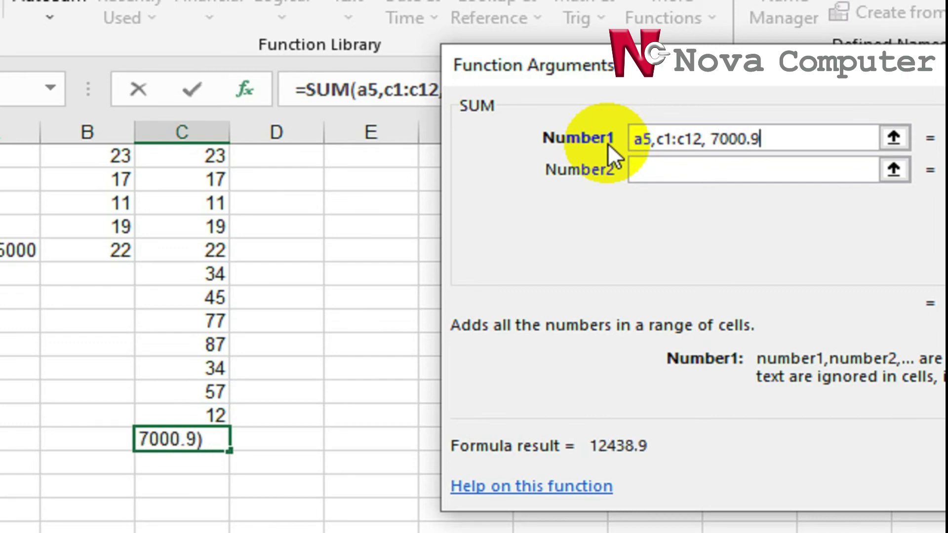
{"action": "type", "text": "000"}
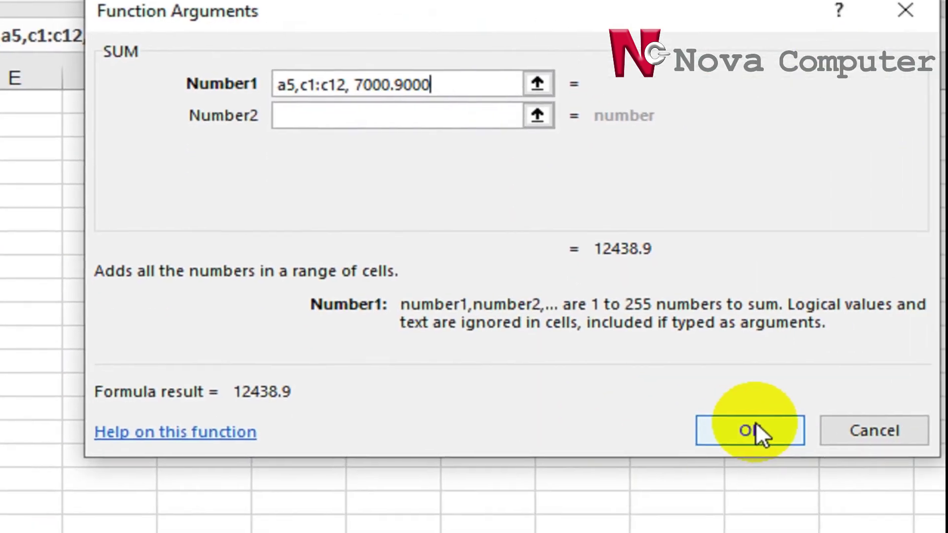
{"action": "left_click", "coordinate": [756, 425]}
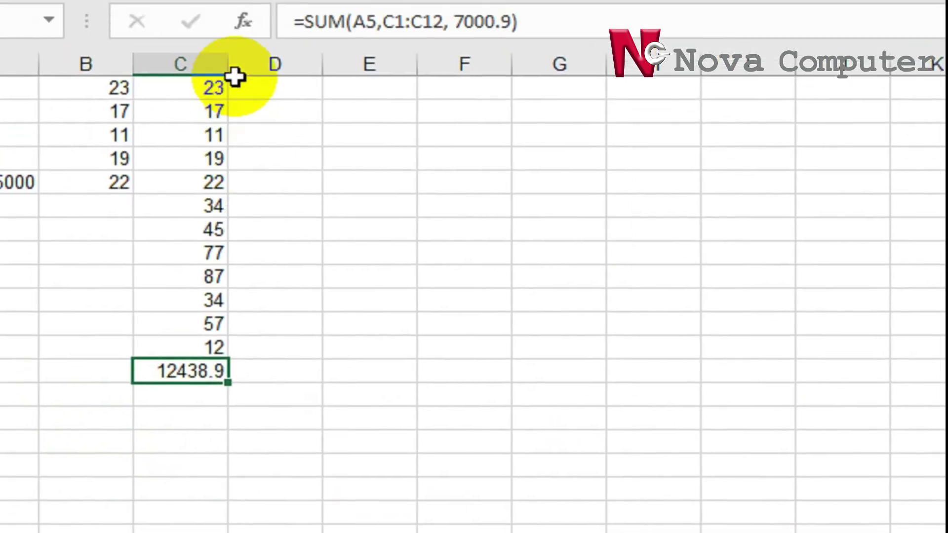
- Widen column C and change 7000.9 to 7000,9000 in C13's SUM formula
{"action": "left_click_drag", "start_coordinate": [229, 69], "coordinate": [298, 69]}
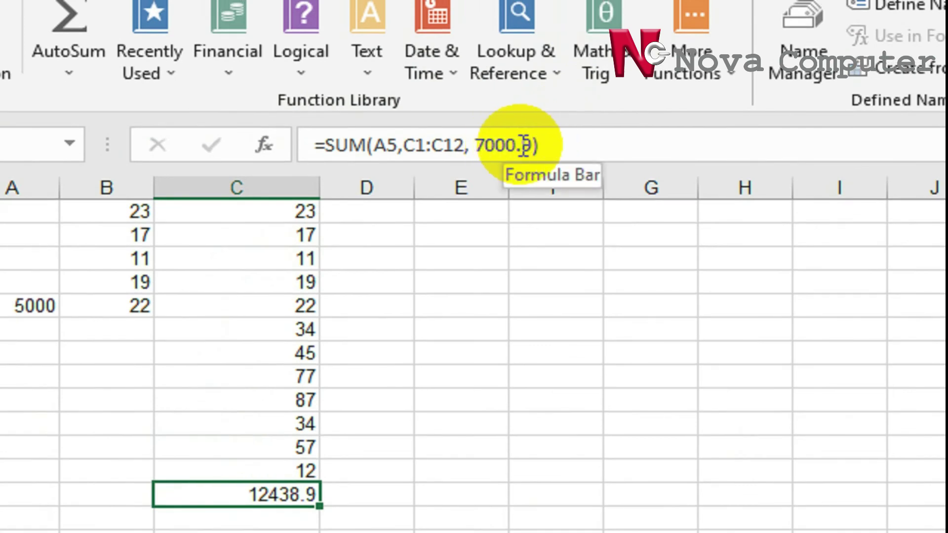
{"action": "left_click", "coordinate": [524, 145]}
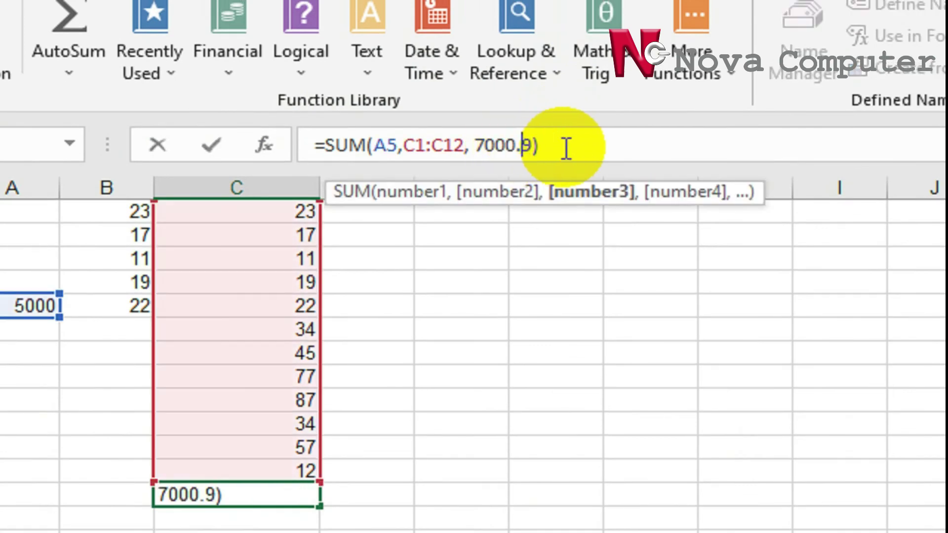
{"action": "key", "text": "BackSpace"}
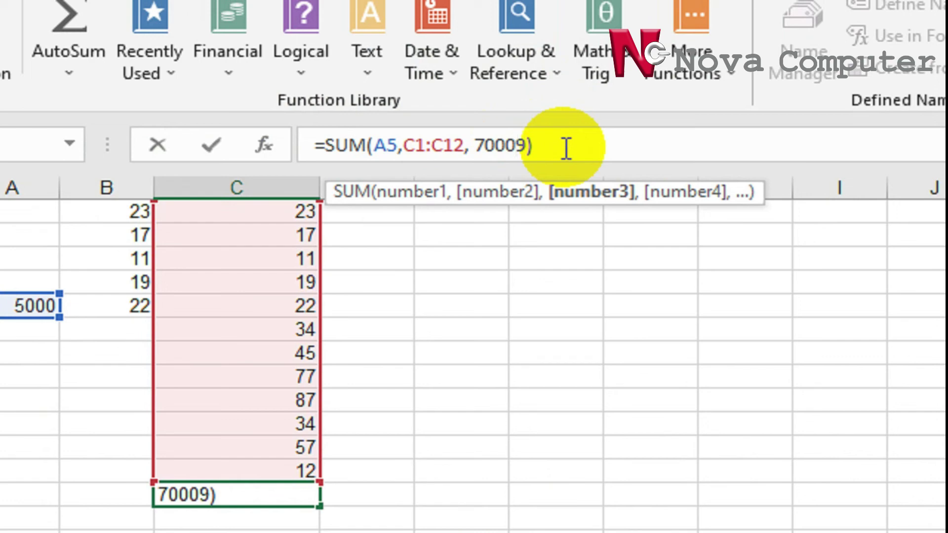
{"action": "type", "text": ",9"}
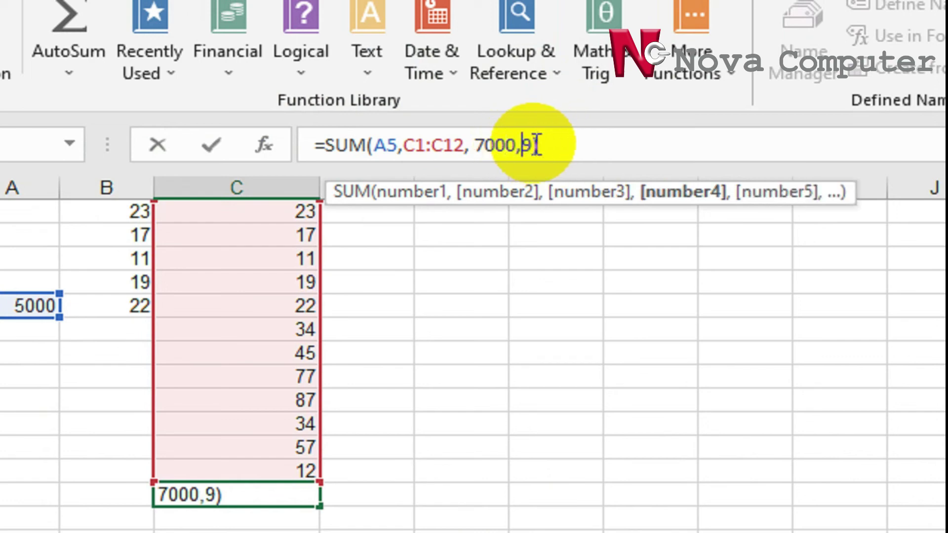
{"action": "type", "text": "0"}
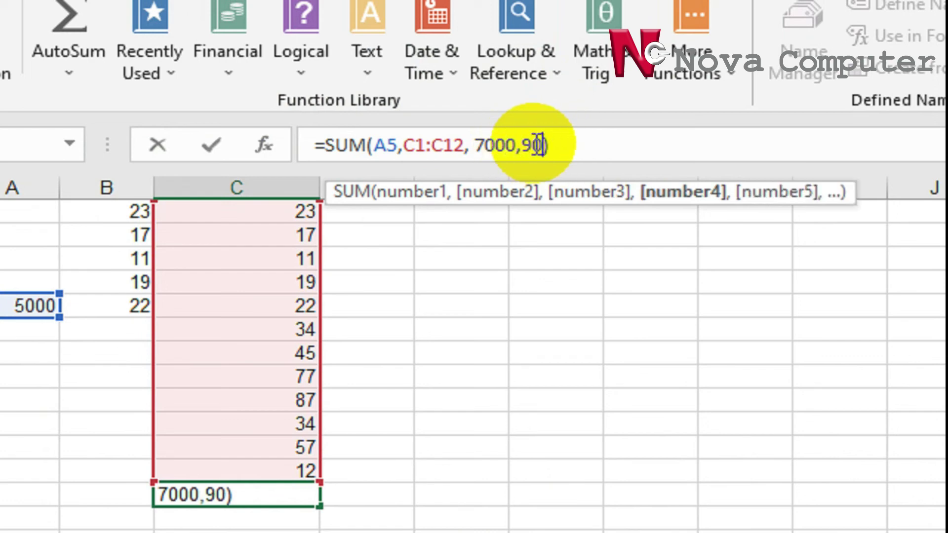
{"action": "type", "text": "00"}
{"action": "left_click", "coordinate": [616, 145]}
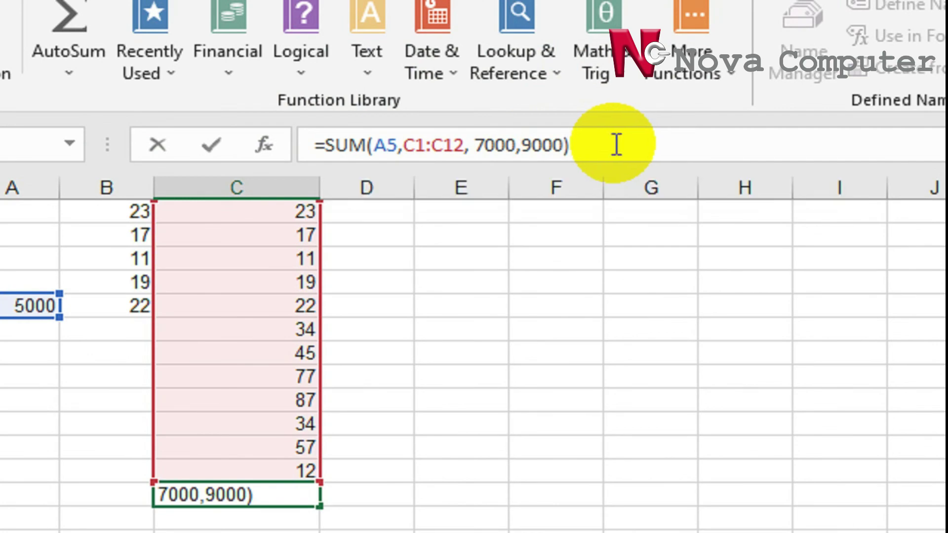
{"action": "key", "text": "Return"}
- Review C13's SUM arguments A5, C1:C12, 7000 and 9000, totalling 21438, in Function Arguments
{"action": "left_click", "coordinate": [281, 494]}
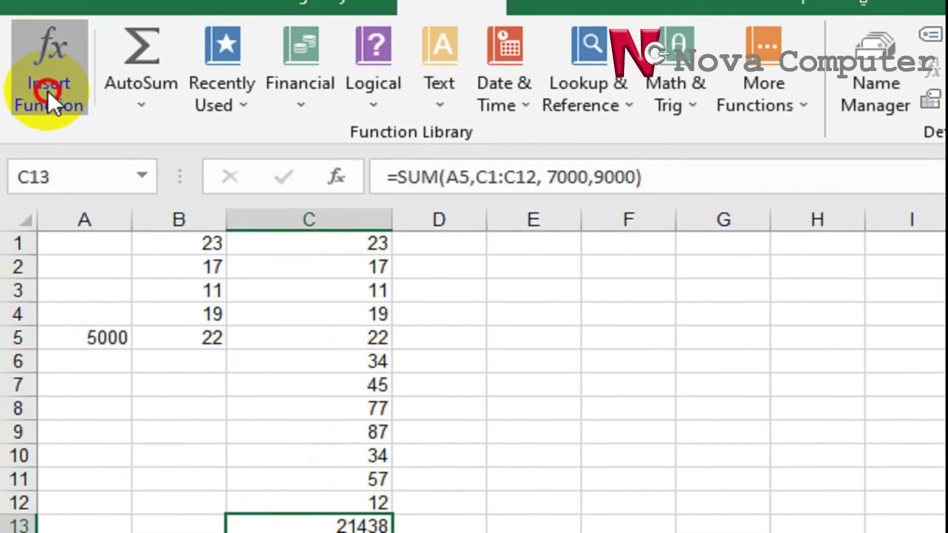
{"action": "left_click", "coordinate": [42, 13]}
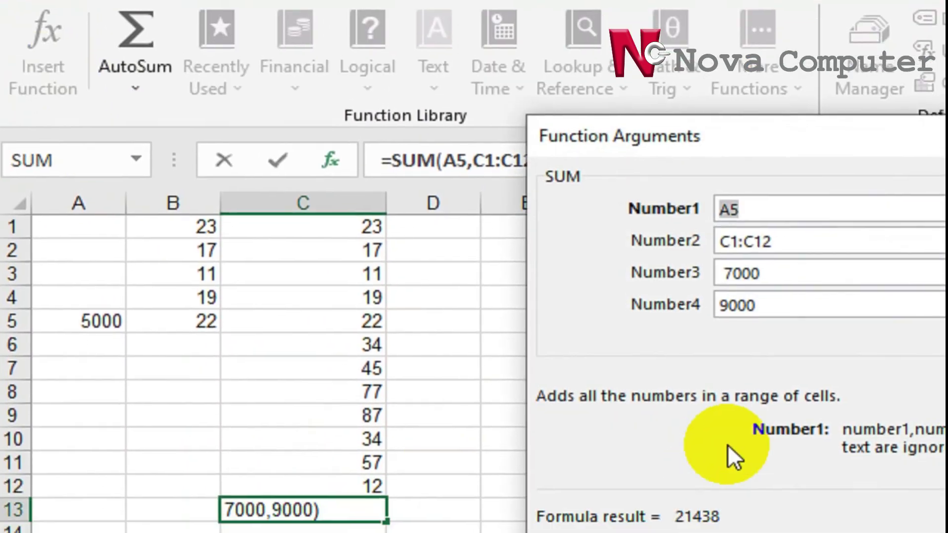
{"action": "left_click", "coordinate": [684, 306]}
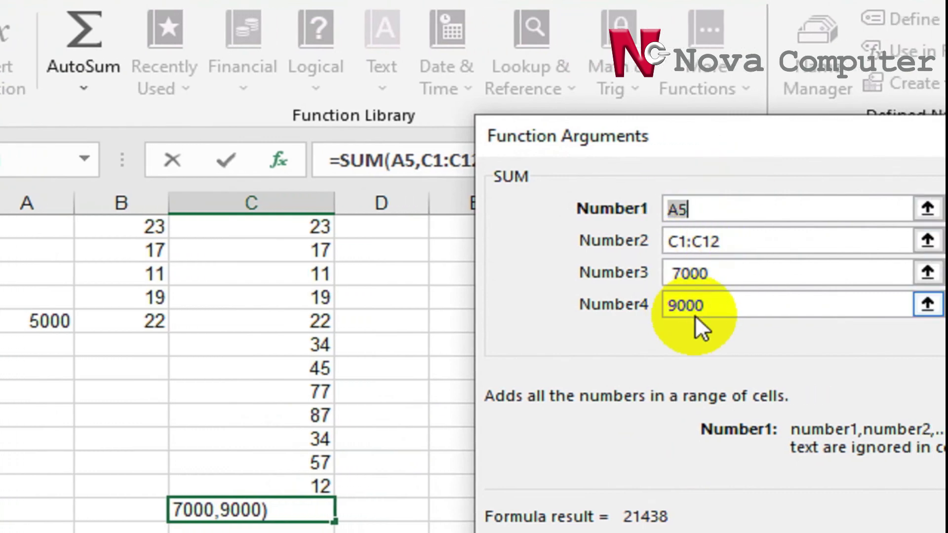